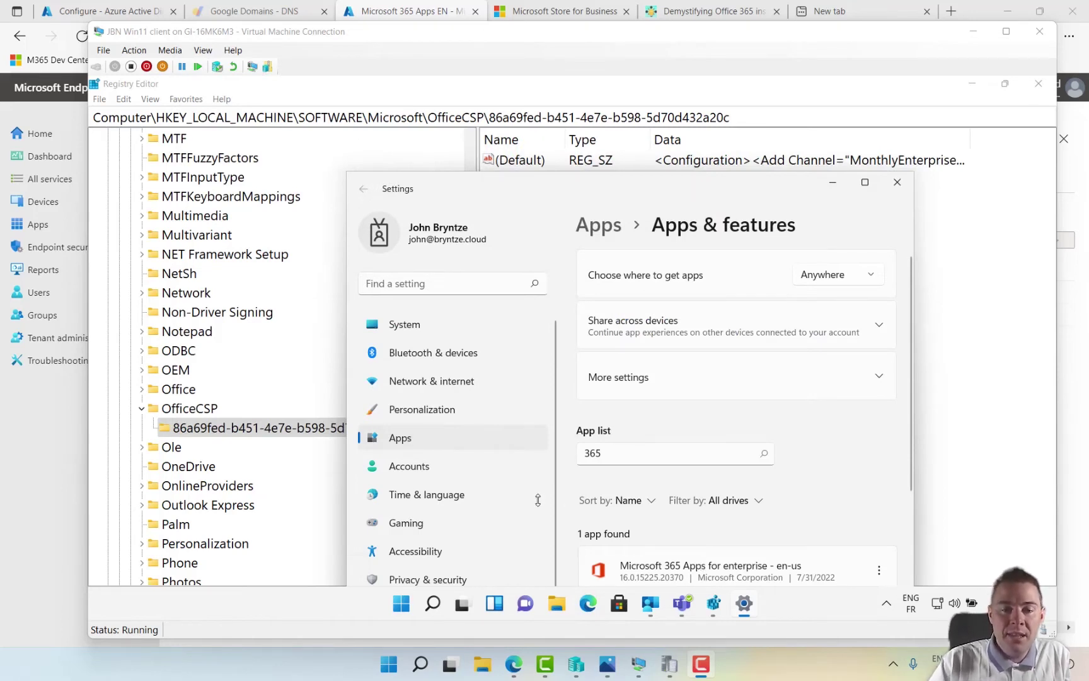
# - Look up OneDrive in the Windows 11 virtual machine and check its connection status
pyautogui.click(402, 604)
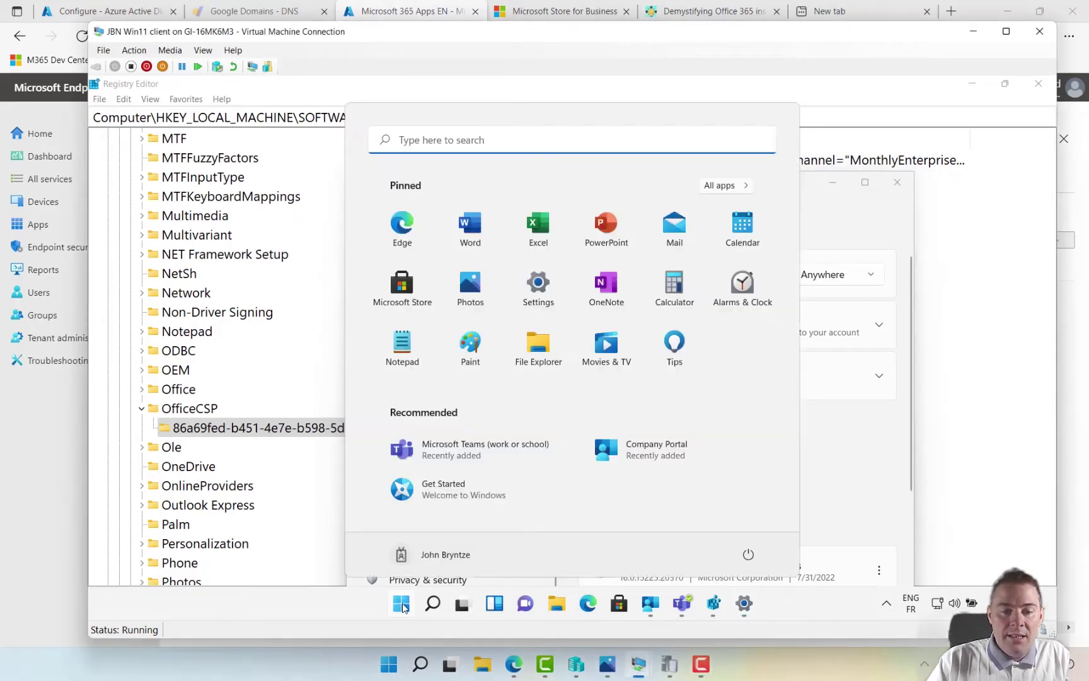
pyautogui.write('oned')
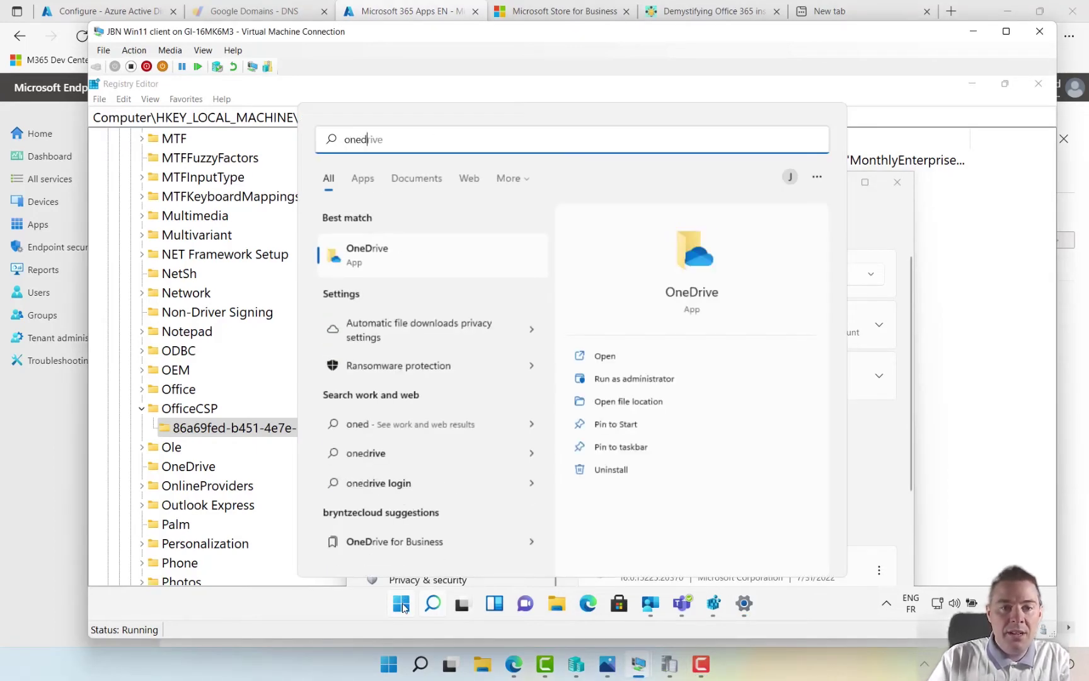
pyautogui.press('Escape')
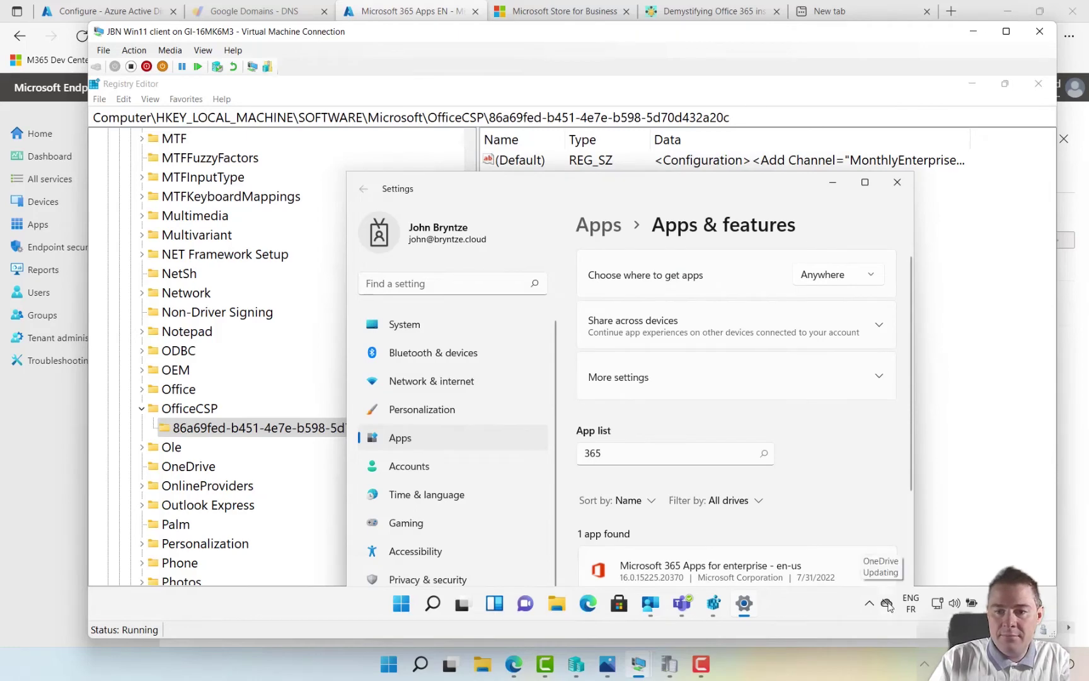
pyautogui.click(888, 603)
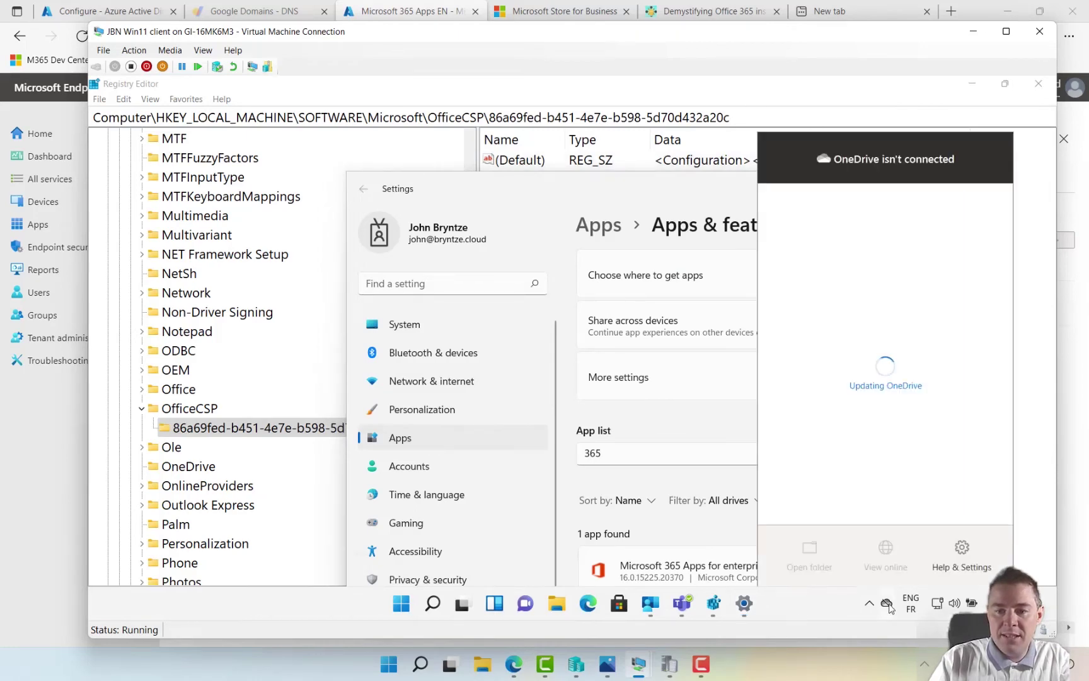
pyautogui.click(571, 309)
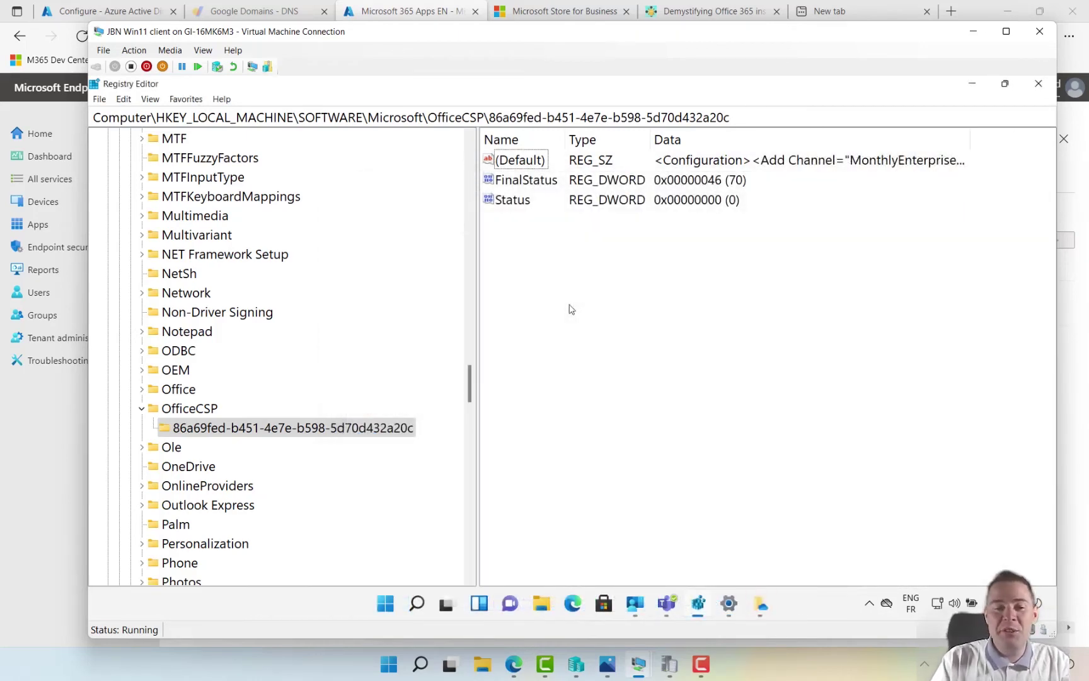
# - Switch to the Microsoft Endpoint Manager admin center in Edge and open the configuration profiles for devices
pyautogui.click(513, 664)
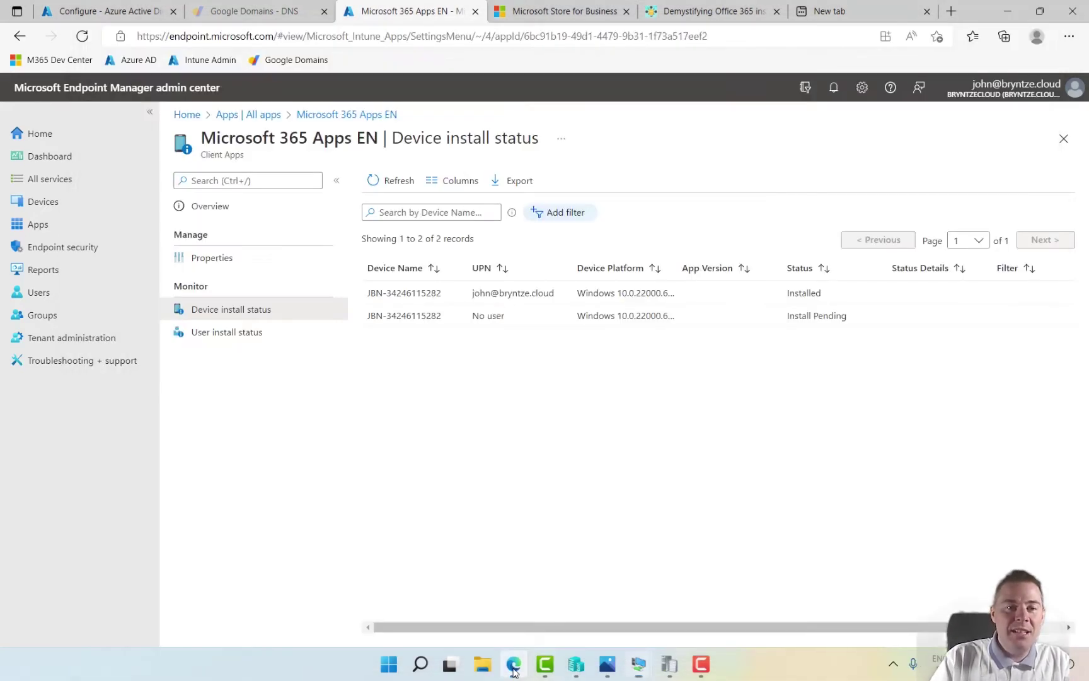
pyautogui.click(53, 206)
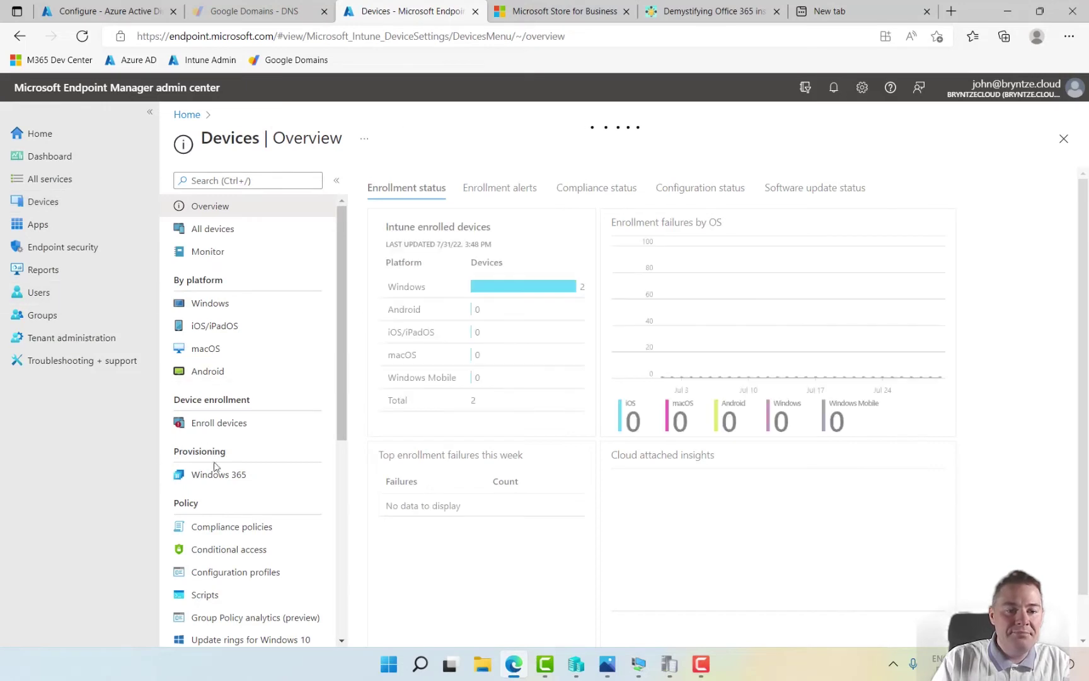
pyautogui.click(232, 573)
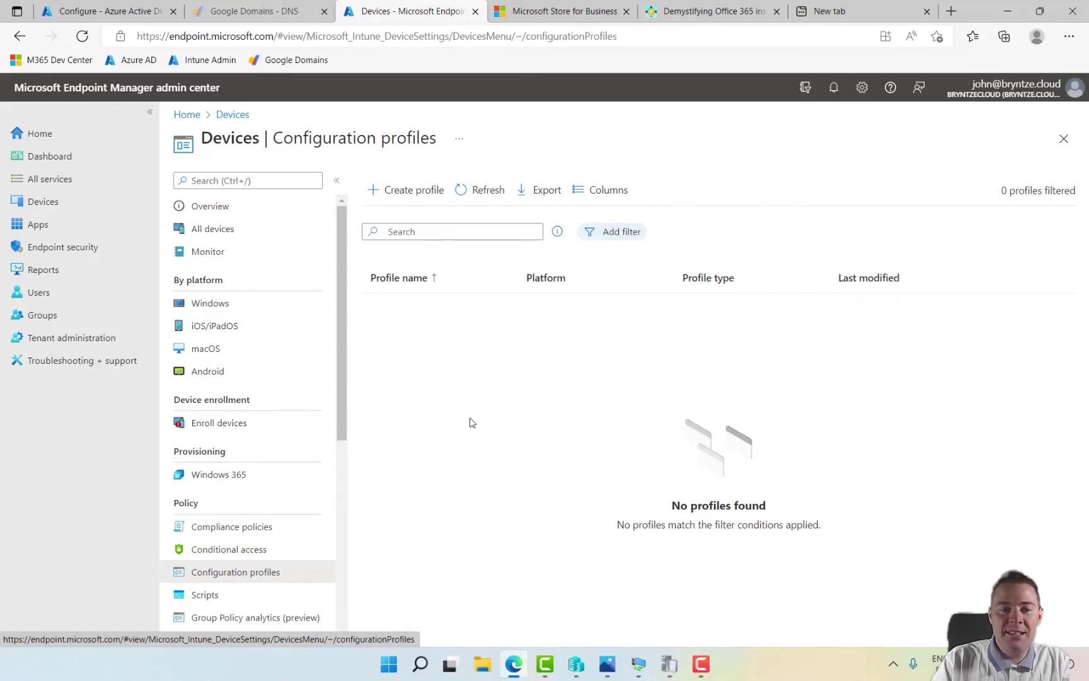
# - Create a configuration profile for the Windows 10 and later platform with the Settings catalog profile type
pyautogui.click(407, 191)
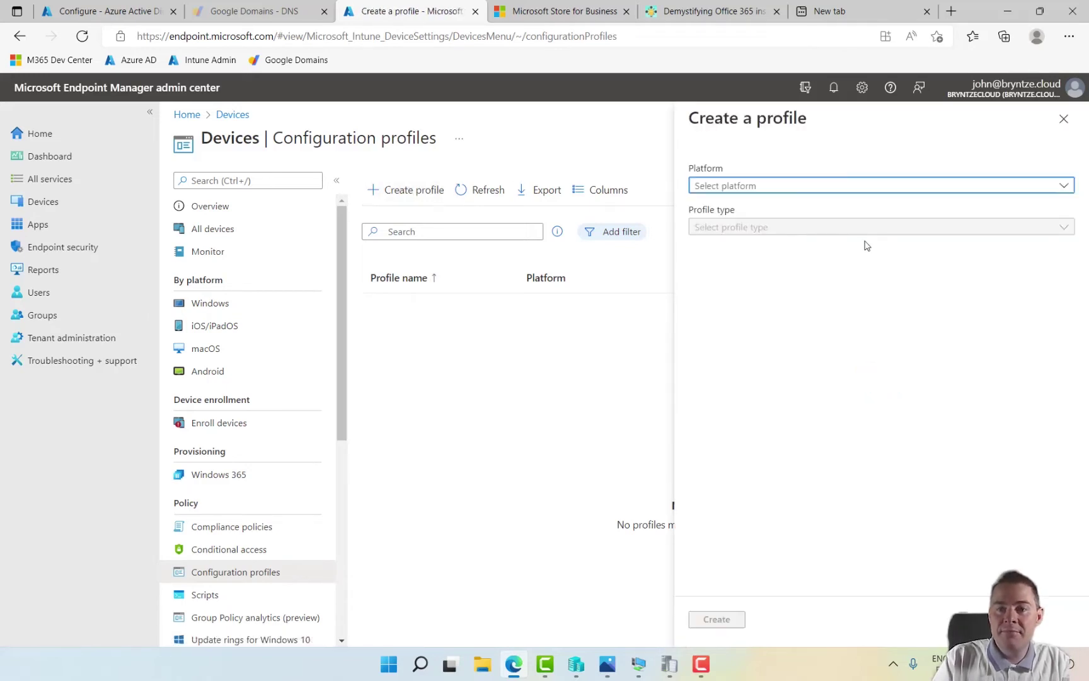
pyautogui.click(766, 191)
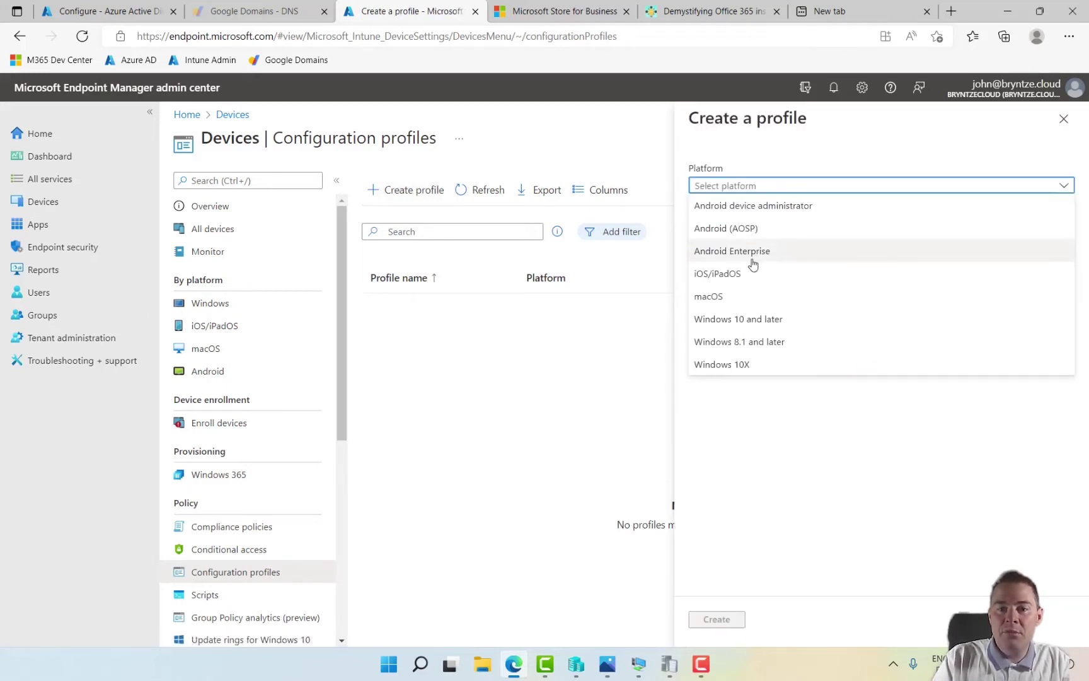
pyautogui.click(741, 324)
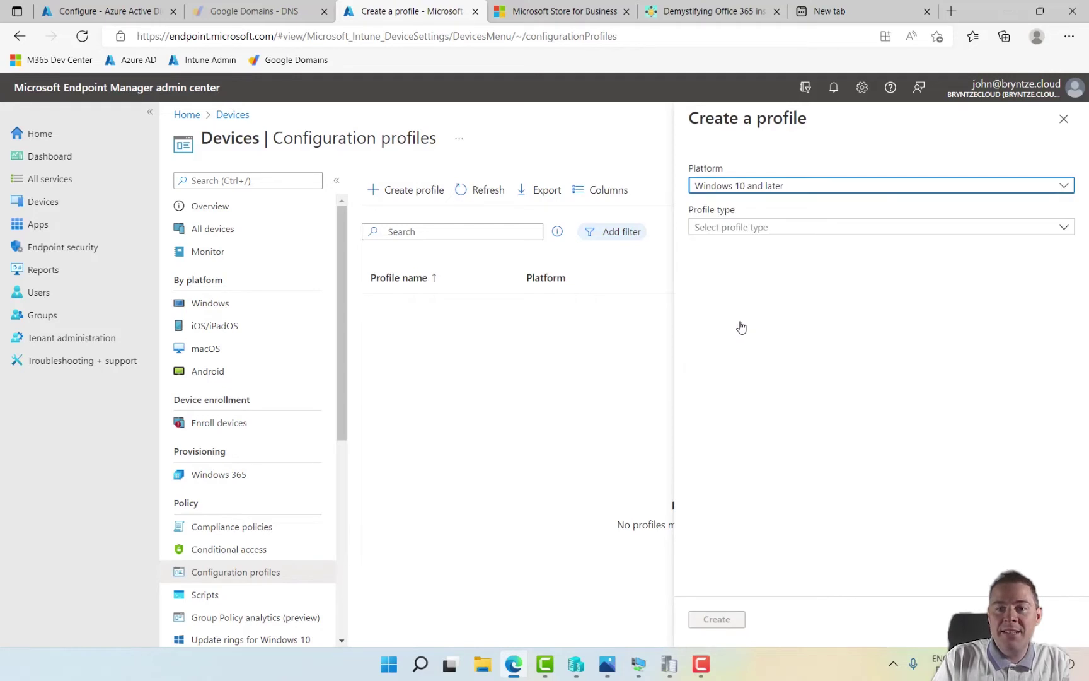
pyautogui.click(738, 231)
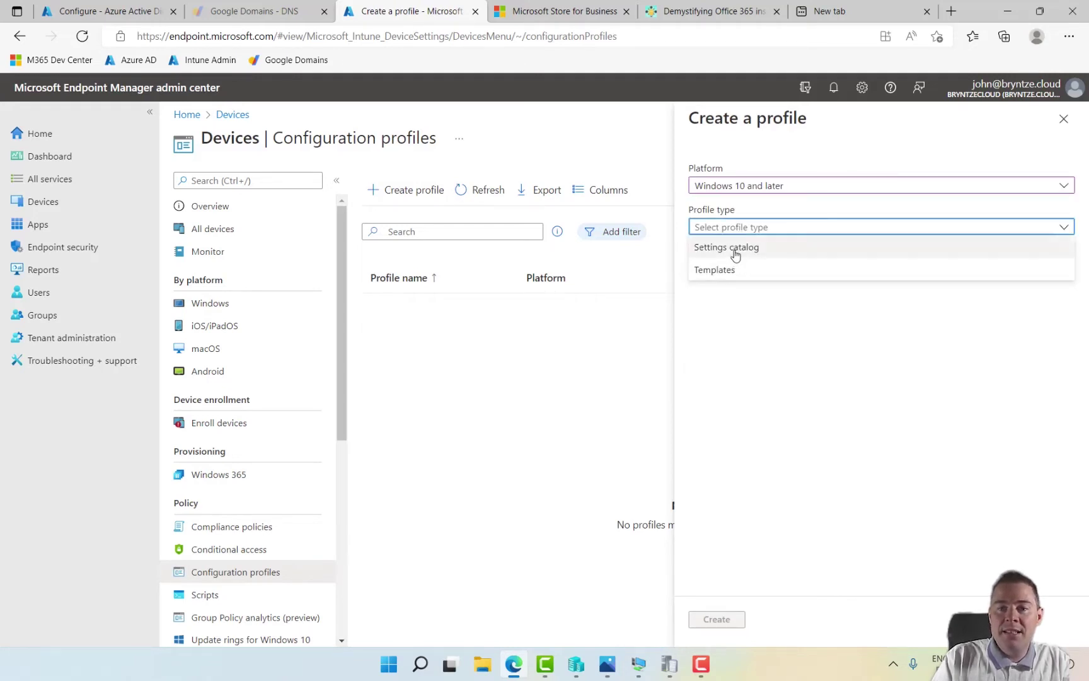
pyautogui.click(726, 249)
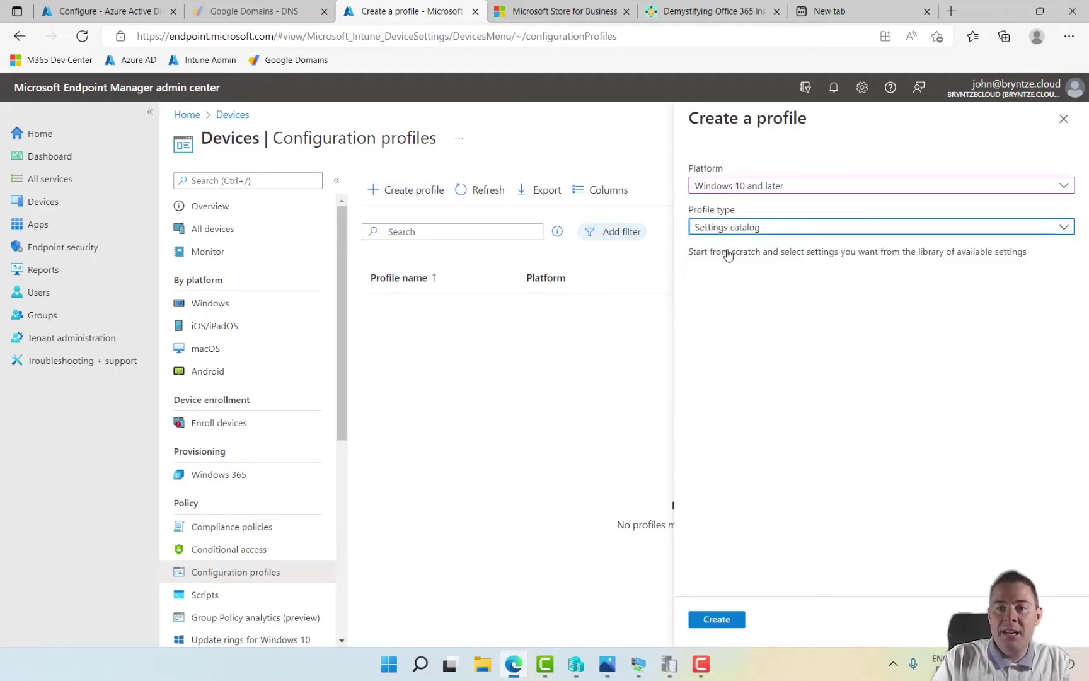
pyautogui.click(703, 618)
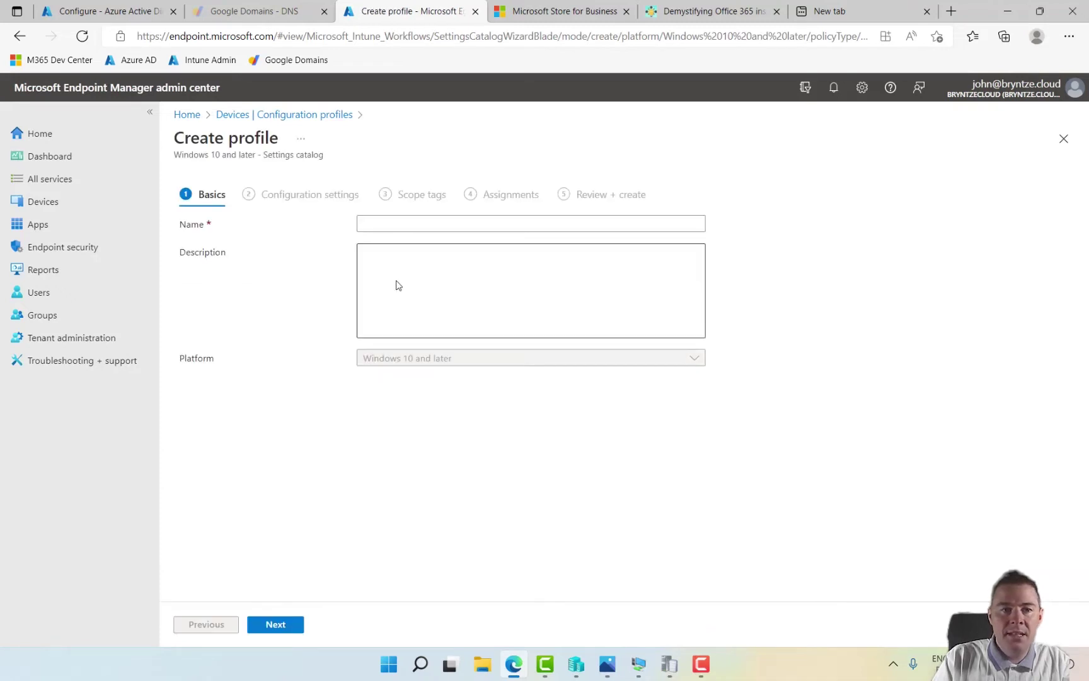
# - Name the profile "JBN - Automatic OneDrive Login + Folder Redirect"
pyautogui.click(384, 226)
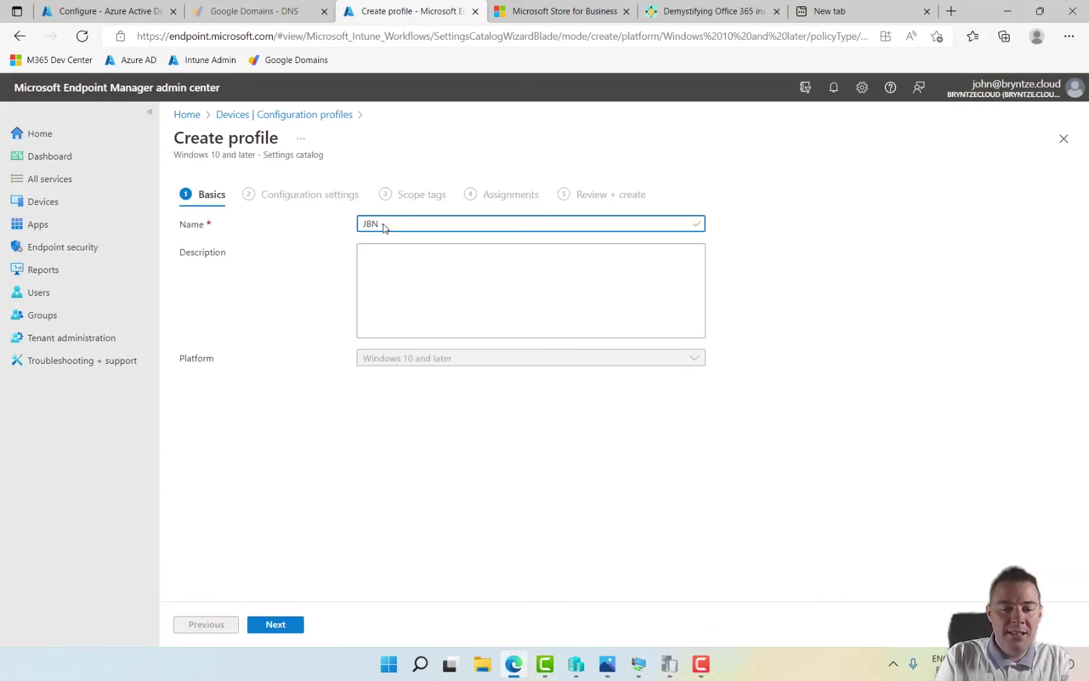
pyautogui.write('JBN - Automatic ')
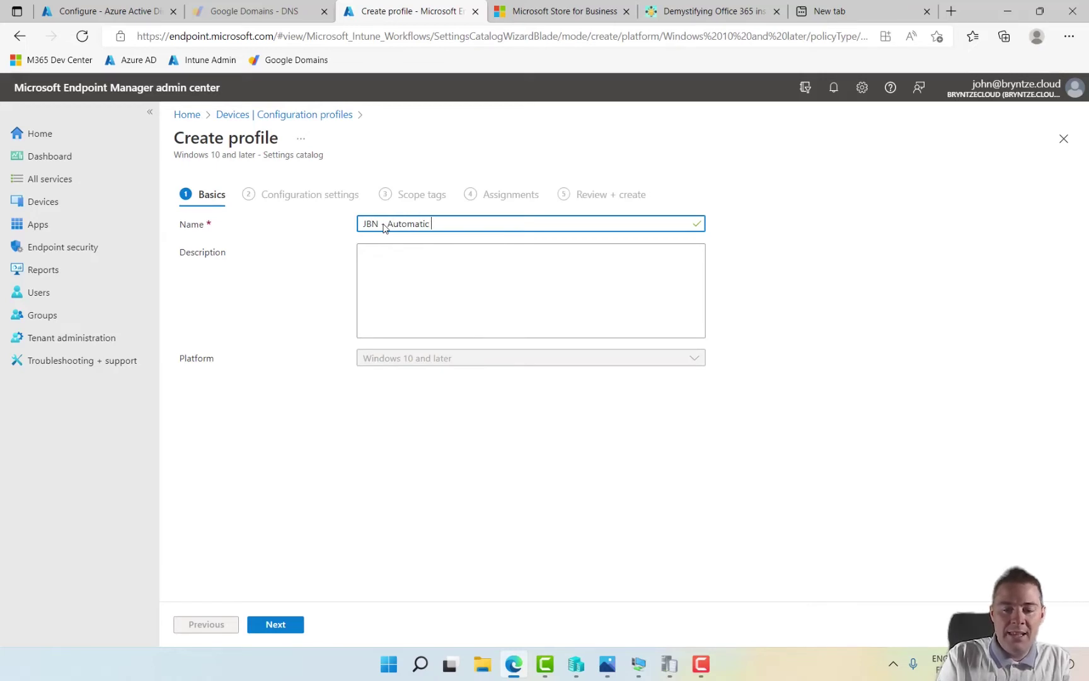
pyautogui.write('OneDrive Lo')
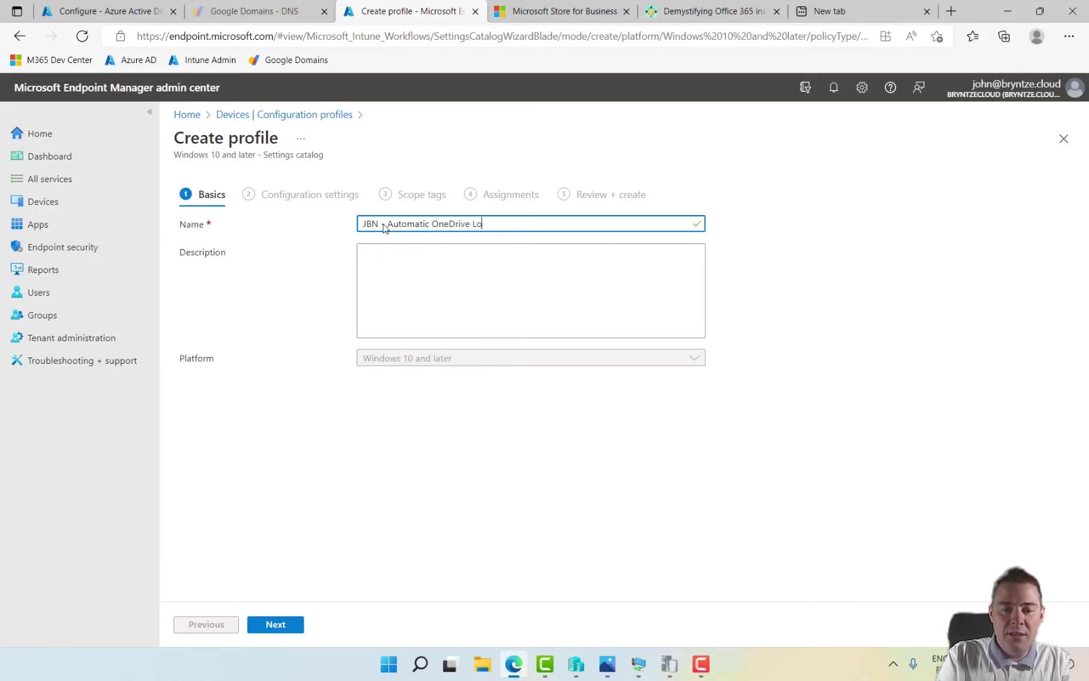
pyautogui.write('gin +')
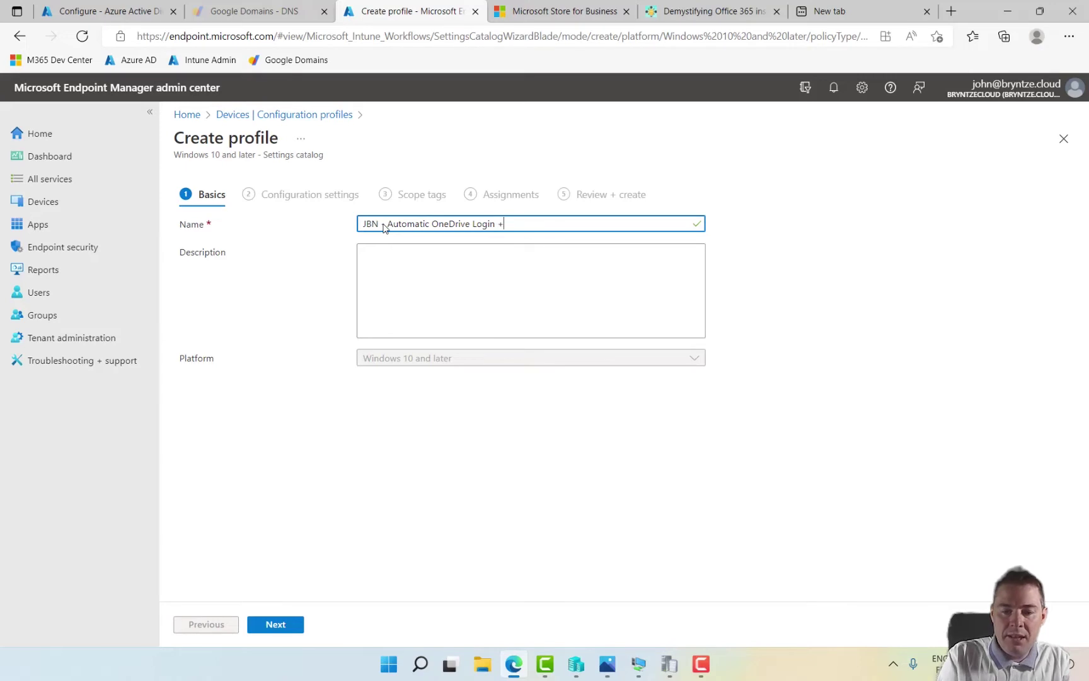
pyautogui.write(' Folder Redirect')
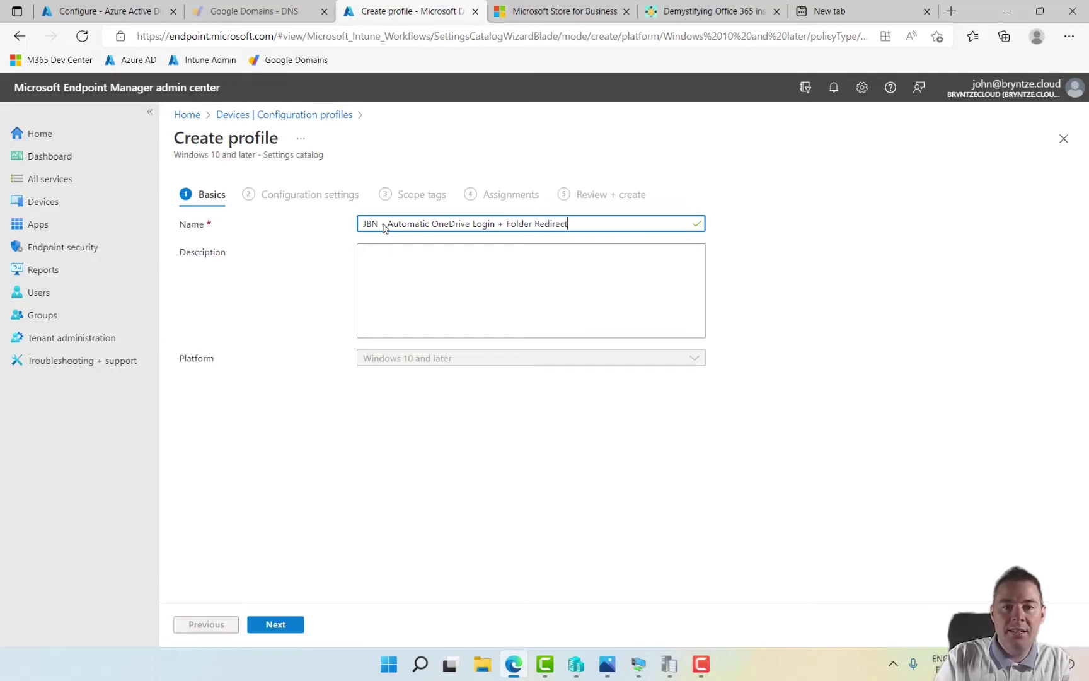
# - Enter the description "Policy to ensure users Desktop, Documents and Pictures are synced to OneDrive" and continue to the configuration settings
pyautogui.press('Tab')
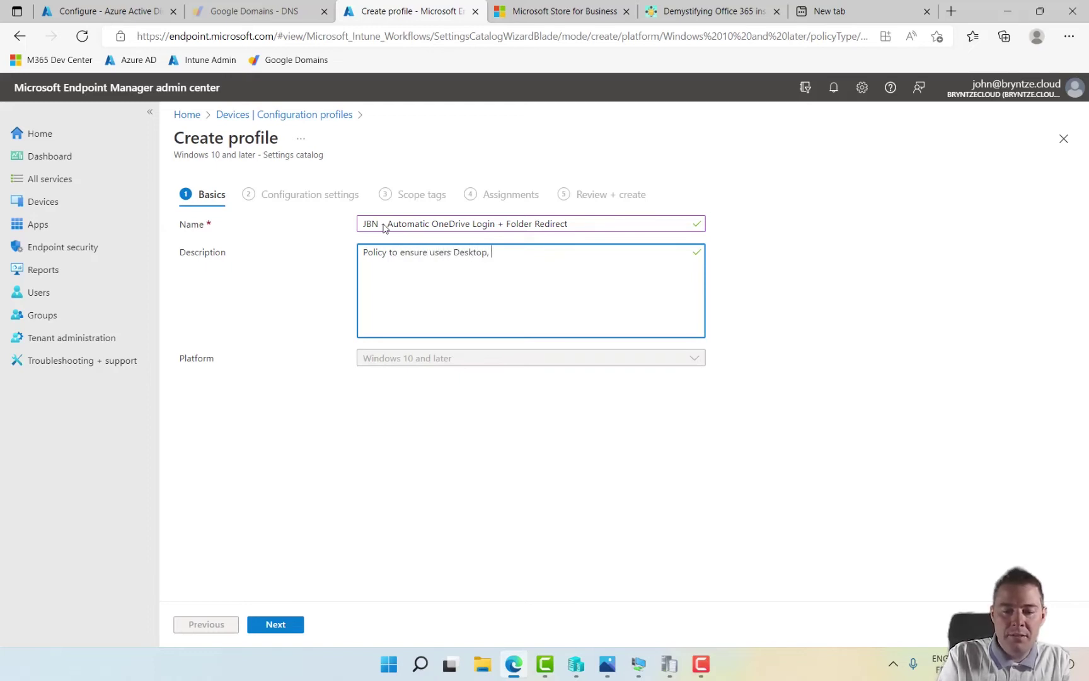
pyautogui.write('Documents and')
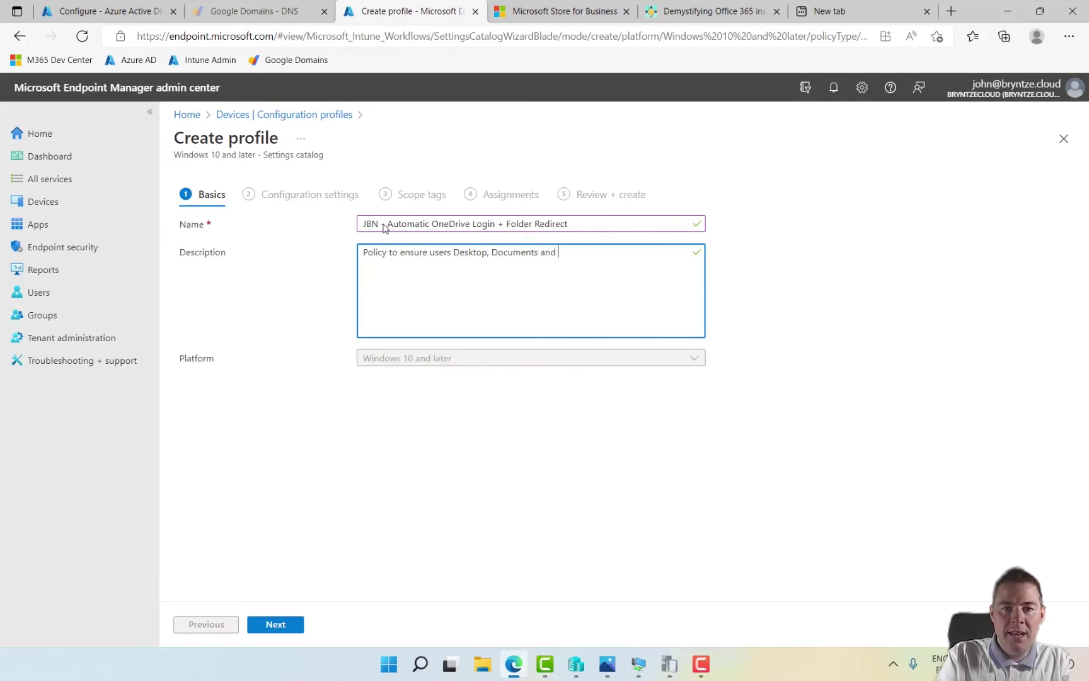
pyautogui.write(' Pictures')
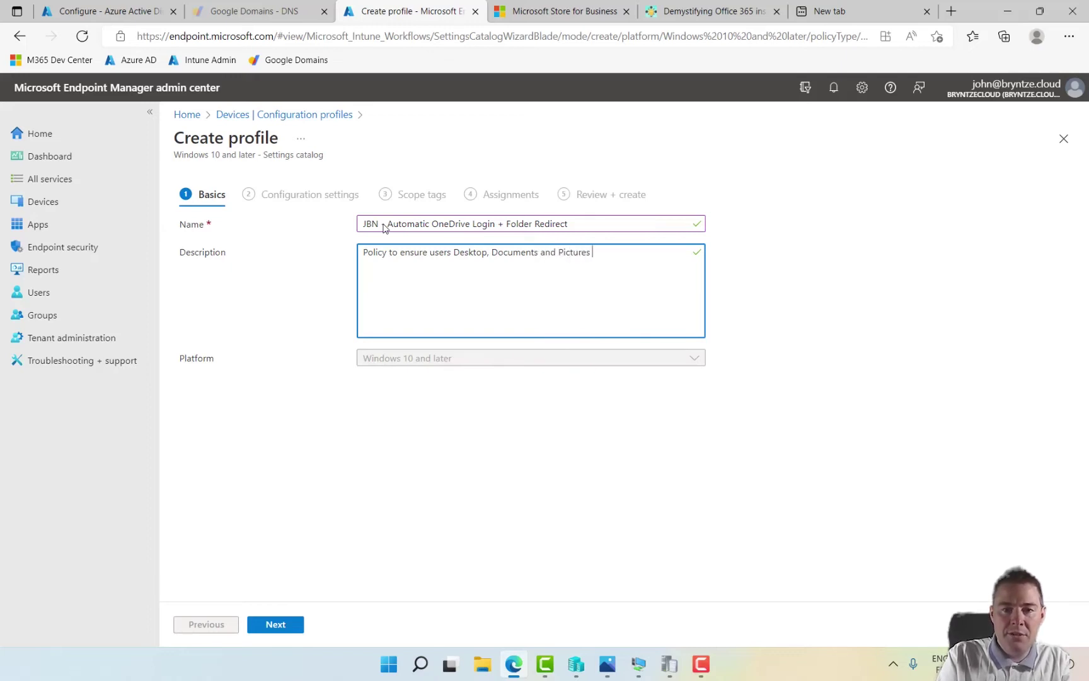
pyautogui.write(' are synced')
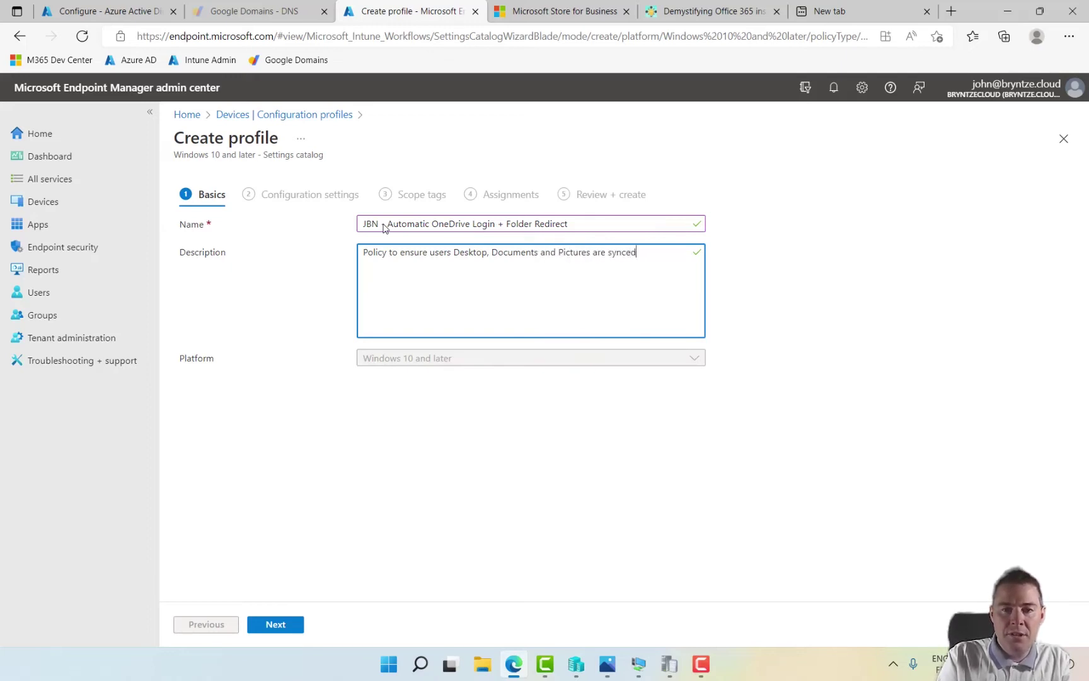
pyautogui.write(' to OneD')
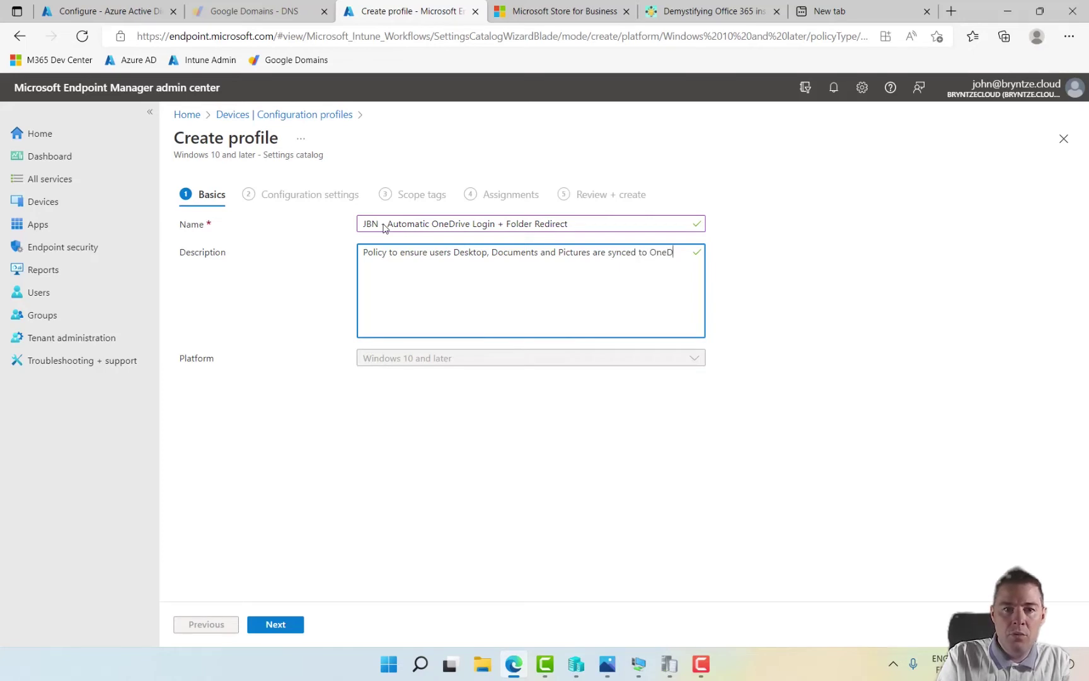
pyautogui.write('rive')
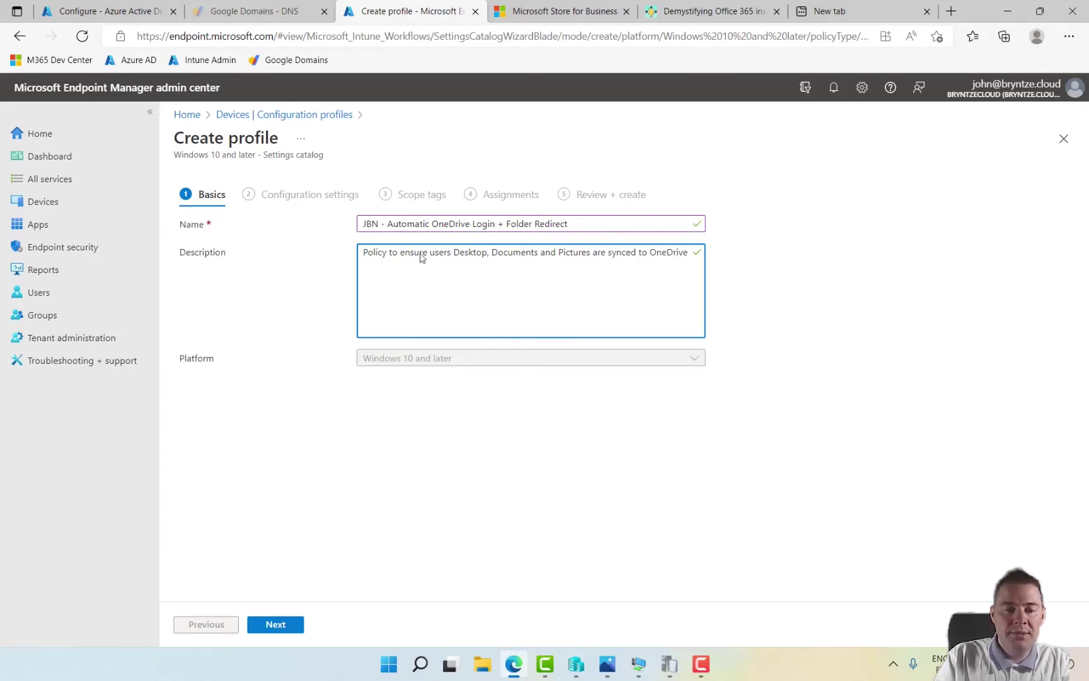
pyautogui.click(277, 624)
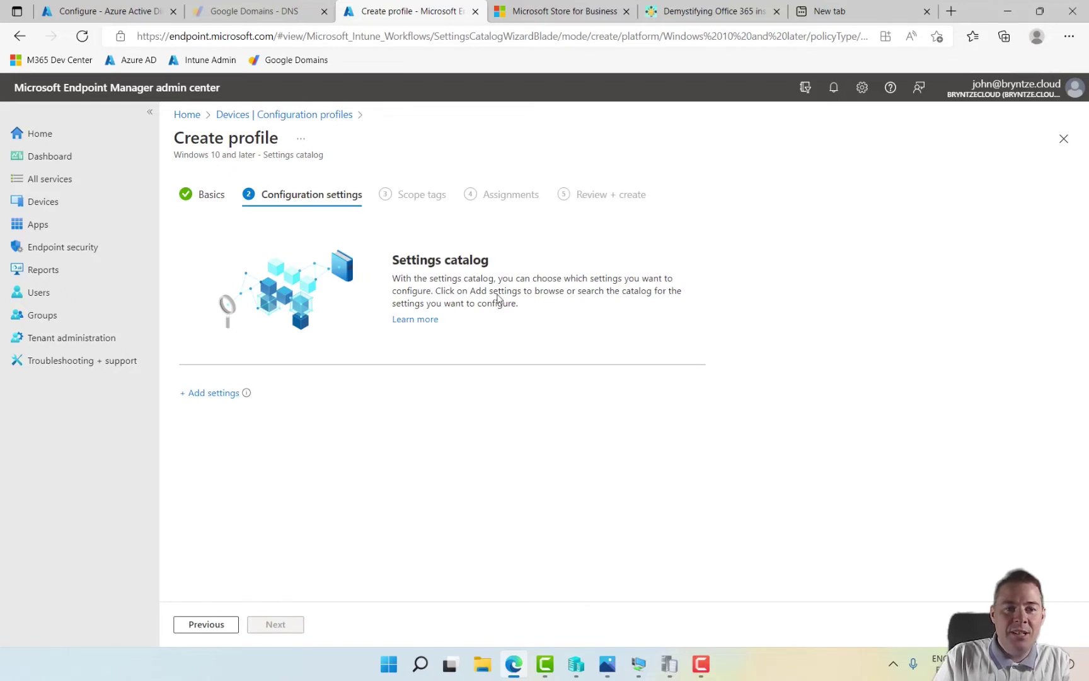
# - Search the settings catalog for "OneDrive" and list the settings in the OneDrive category
pyautogui.click(209, 395)
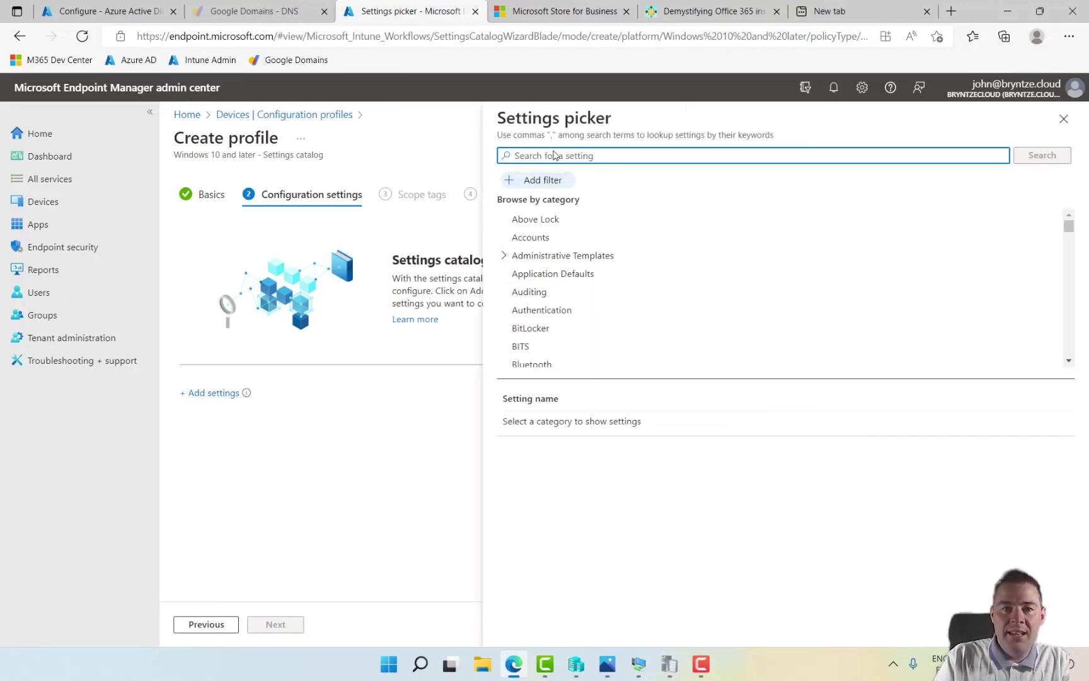
pyautogui.write('OneDriv')
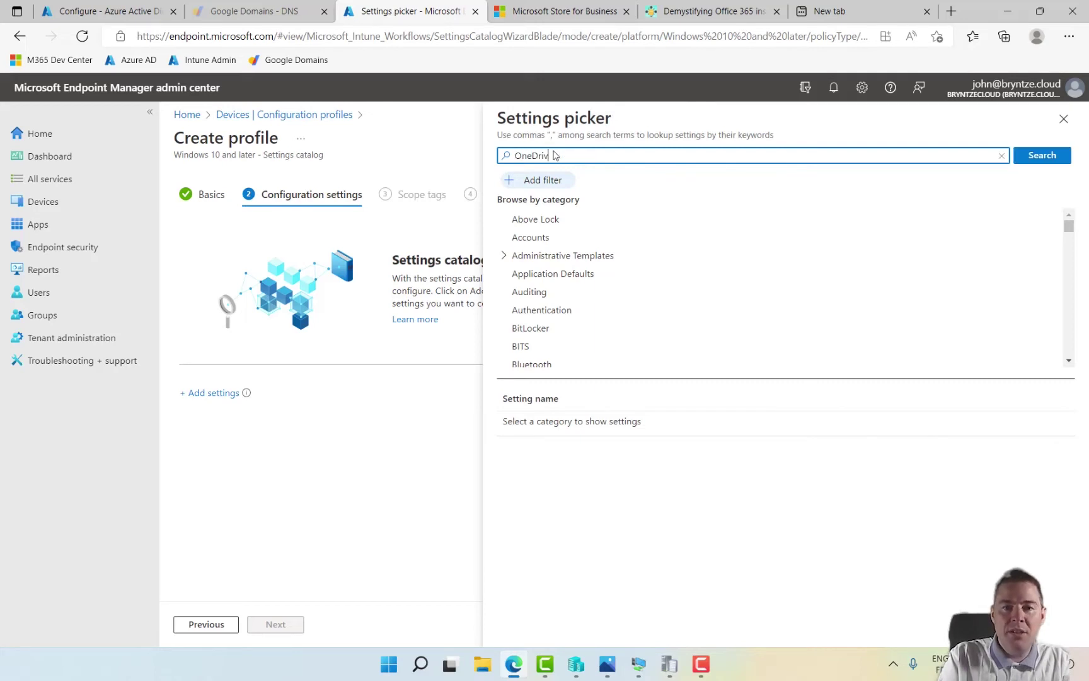
pyautogui.write('e')
pyautogui.click(1053, 156)
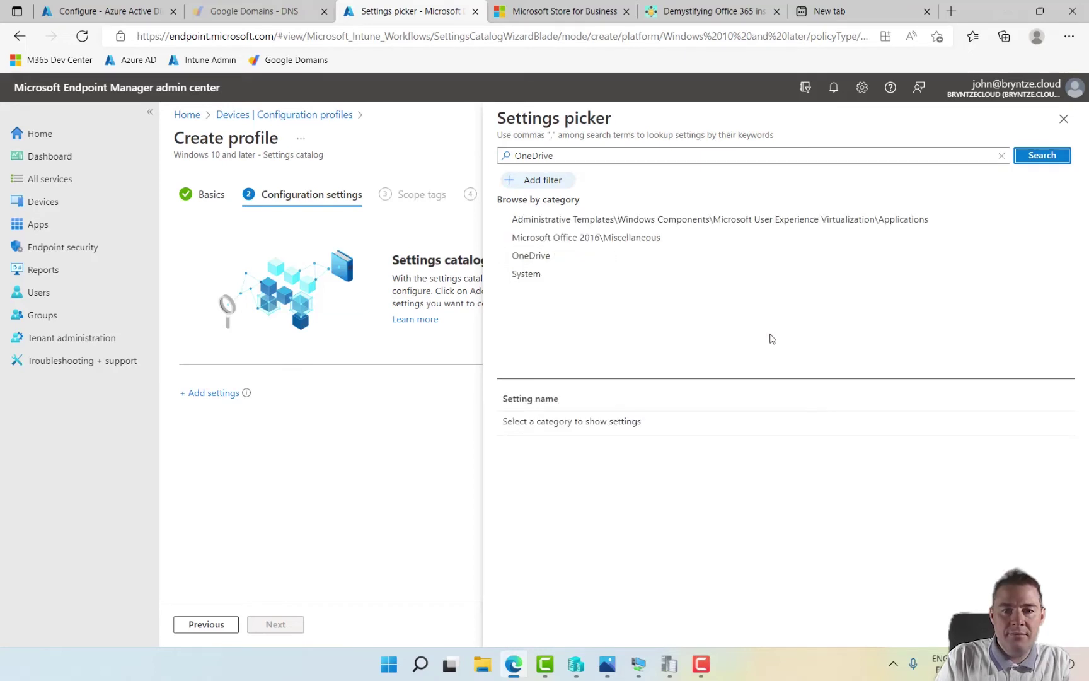
pyautogui.click(528, 260)
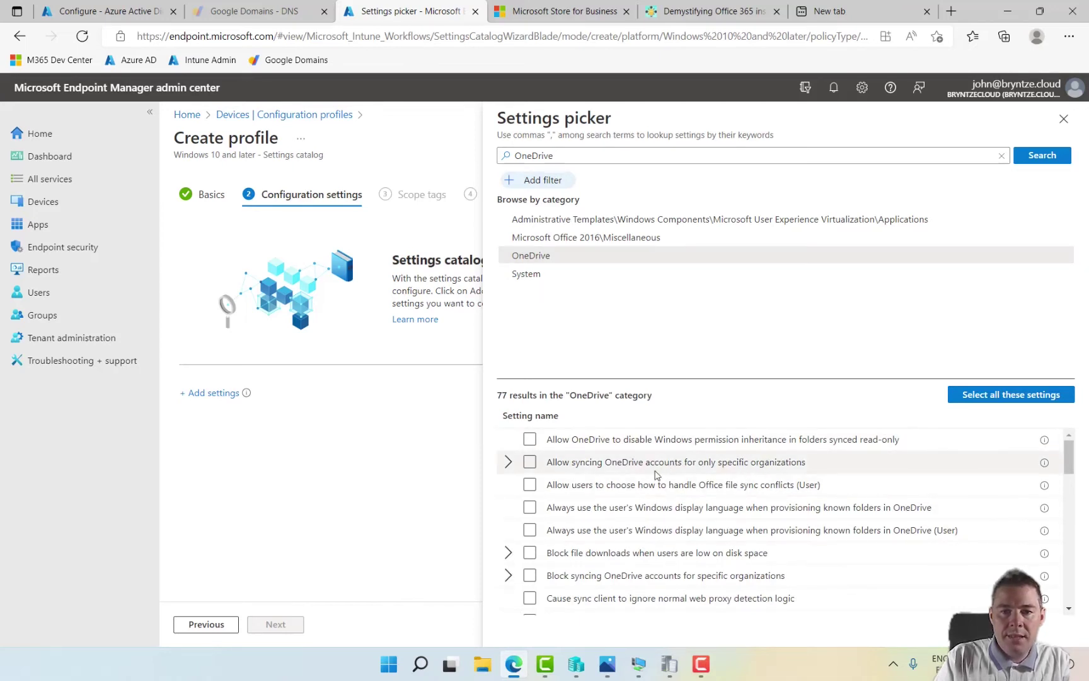
# - Add the OneDrive settings for syncing only specific organizations' accounts, users handling Office file sync conflicts, and disabling the tutorial after OneDrive Setup
pyautogui.click(530, 462)
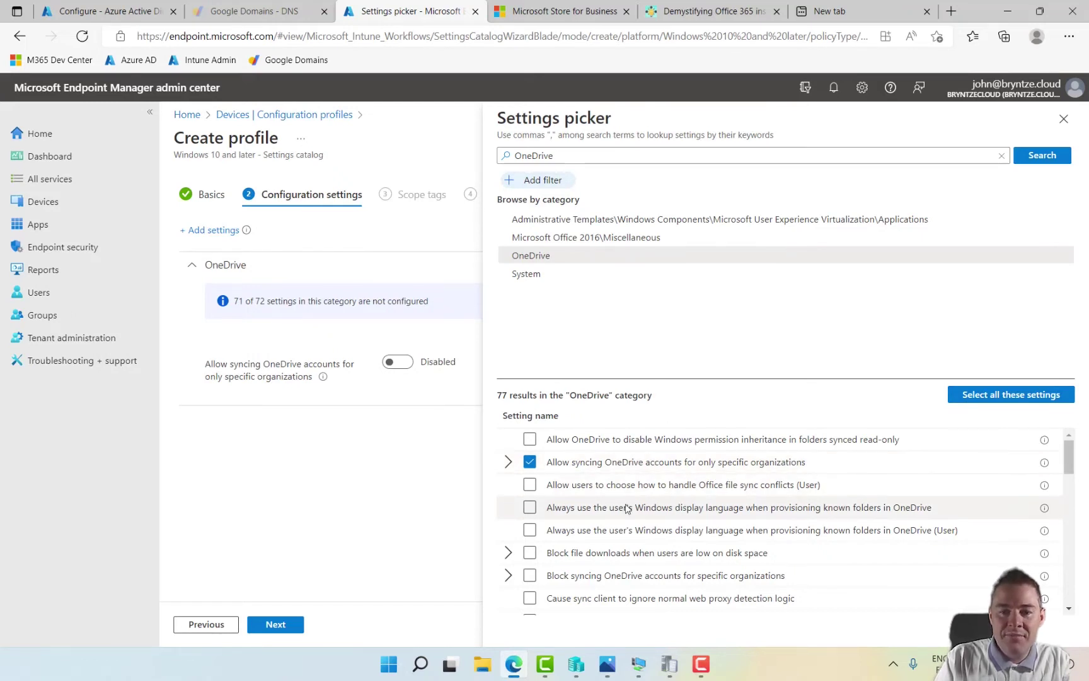
pyautogui.click(529, 485)
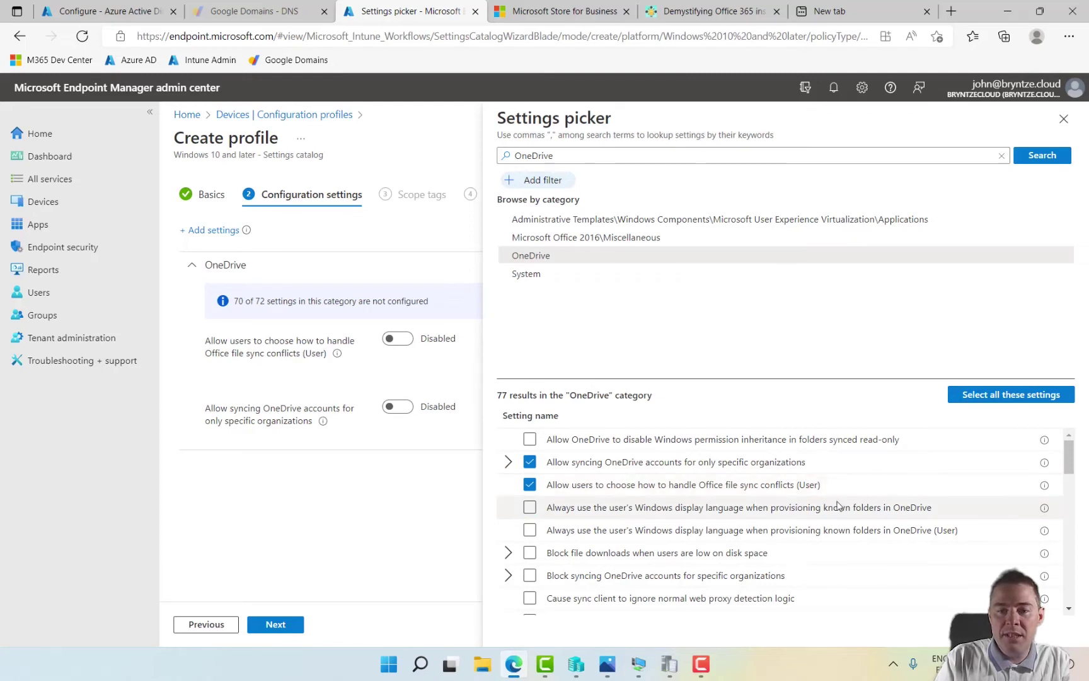
pyautogui.moveTo(1072, 462); pyautogui.dragTo(1071, 470)
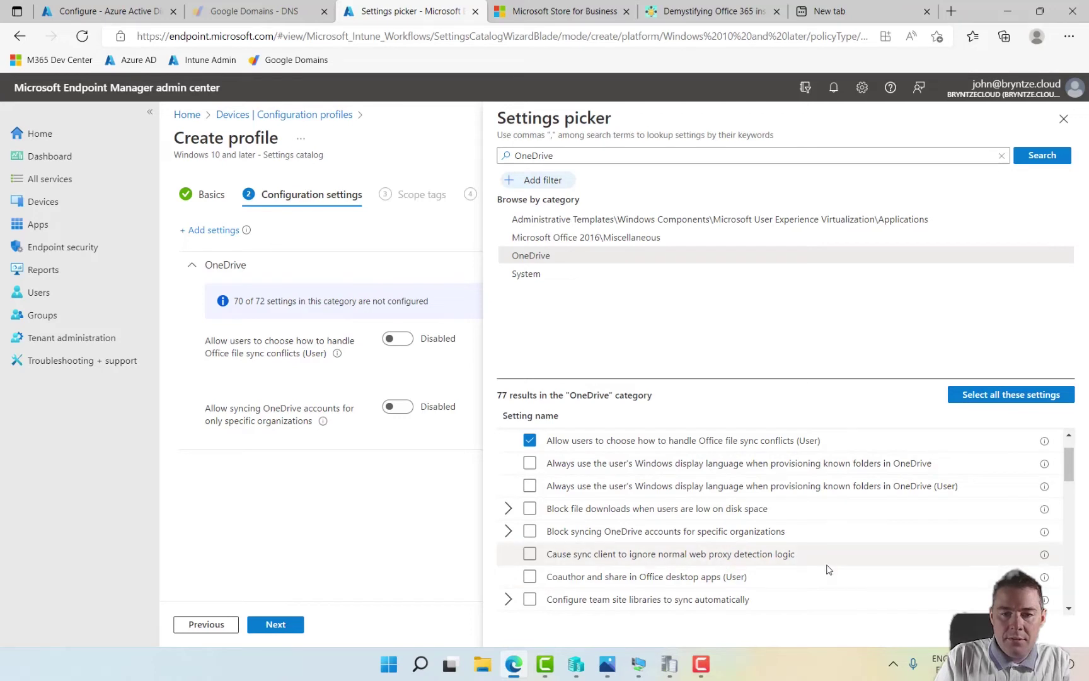
pyautogui.moveTo(1072, 465); pyautogui.dragTo(1070, 506)
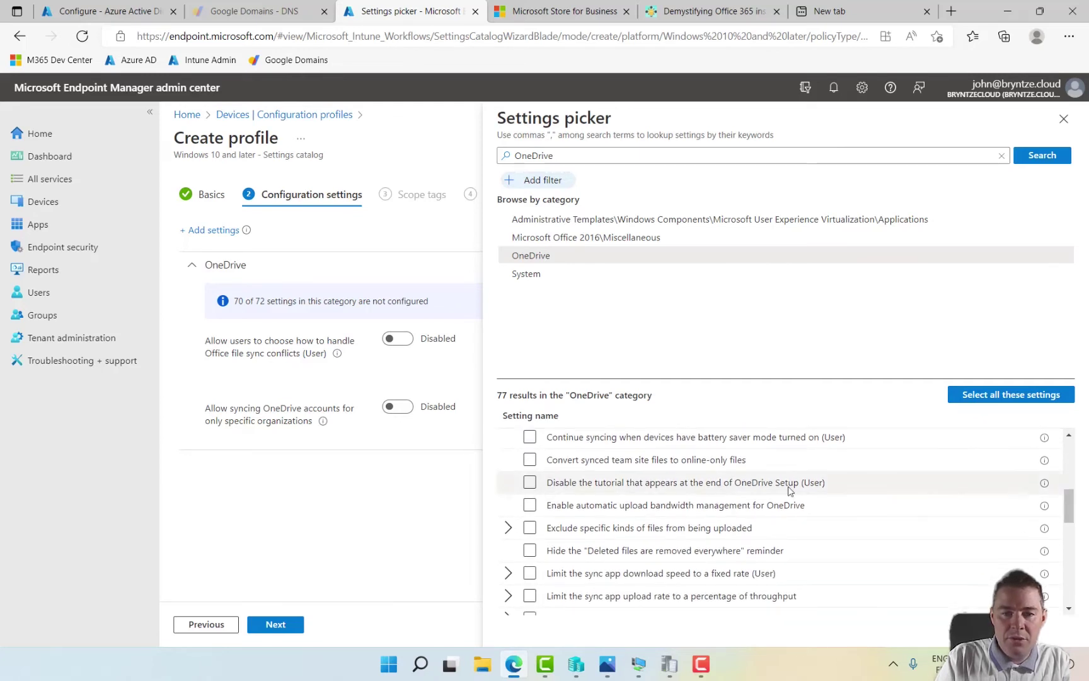
pyautogui.click(530, 482)
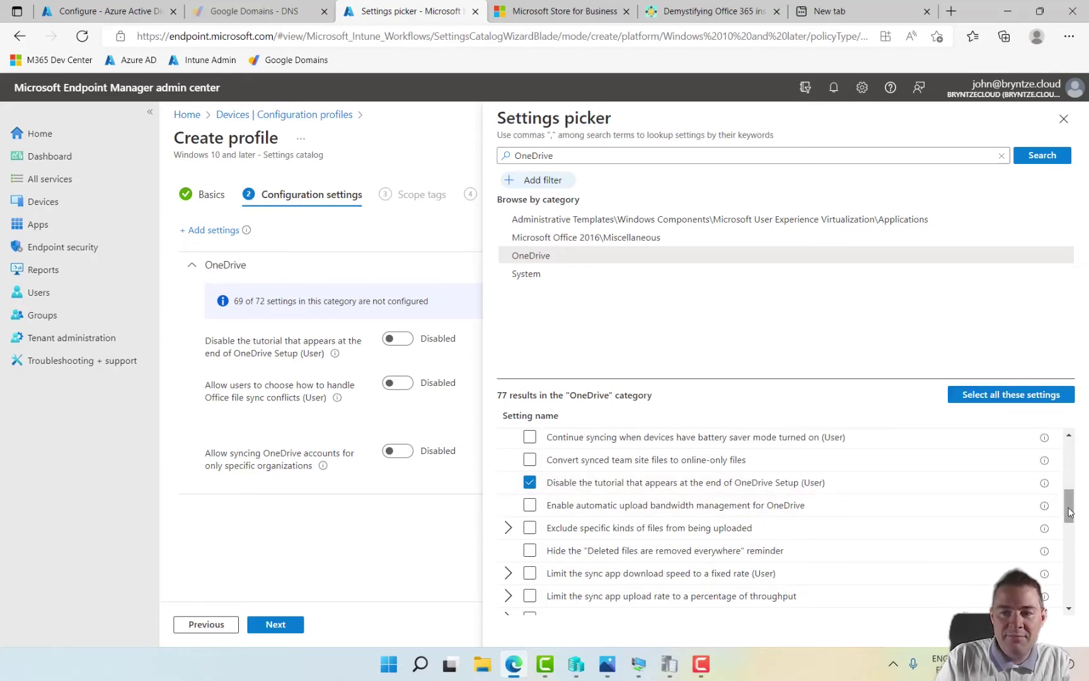
# - Add the OneDrive settings for excluding specific kinds of files from being uploaded and setting the sync app update ring
pyautogui.moveTo(1070, 513); pyautogui.dragTo(1070, 524)
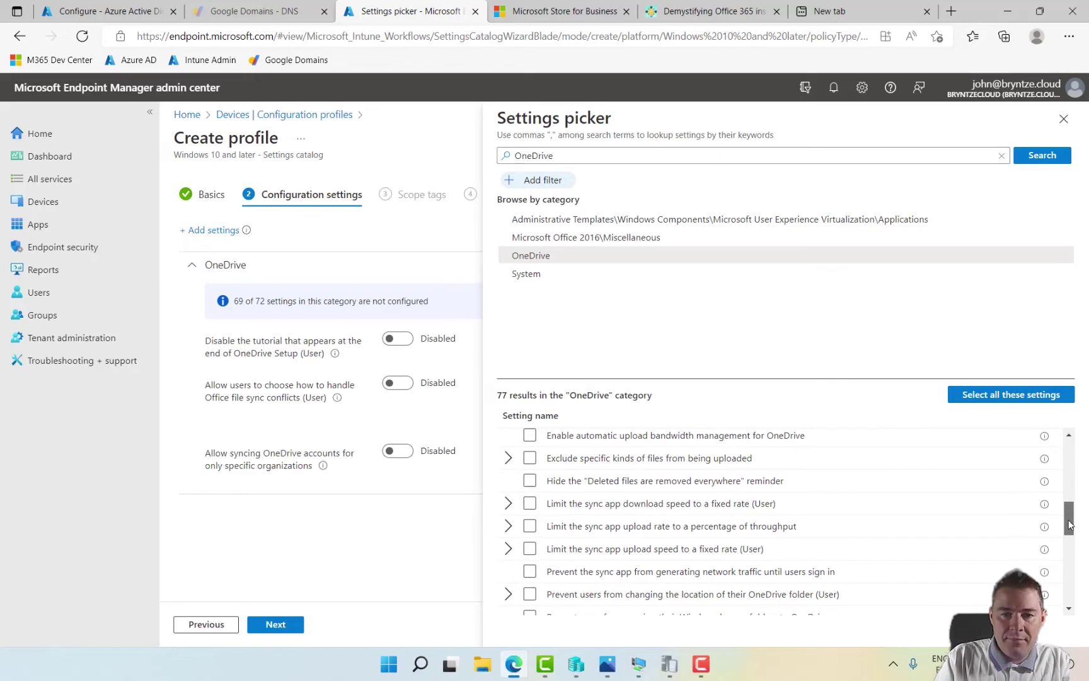
pyautogui.moveTo(1070, 524); pyautogui.dragTo(1069, 527)
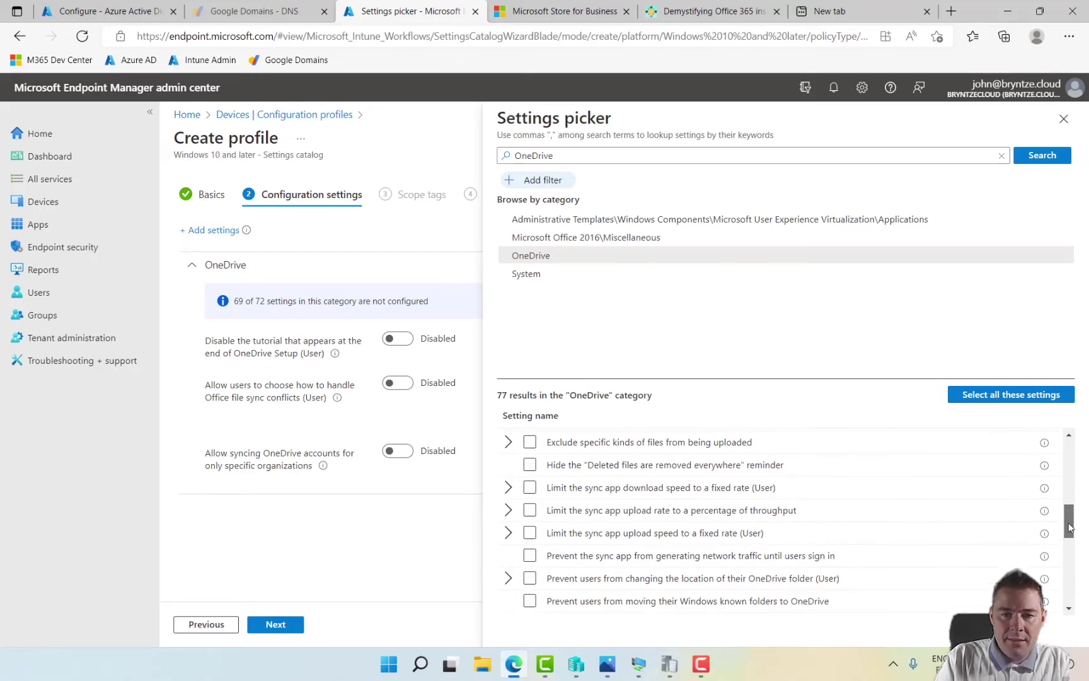
pyautogui.click(529, 442)
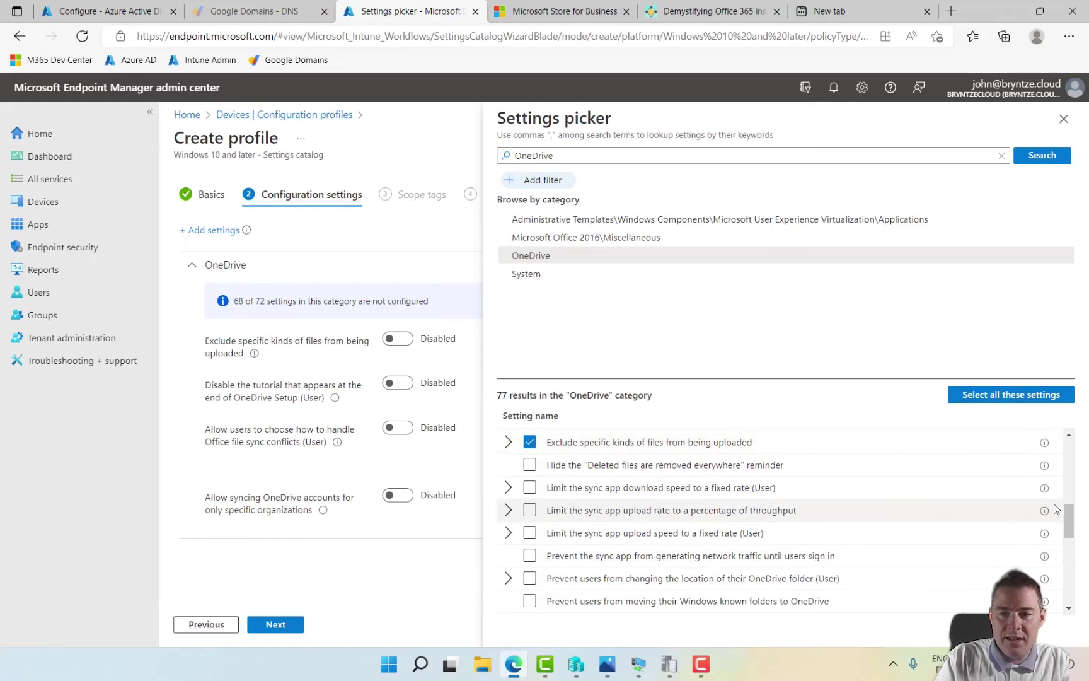
pyautogui.moveTo(1069, 516); pyautogui.dragTo(1065, 572)
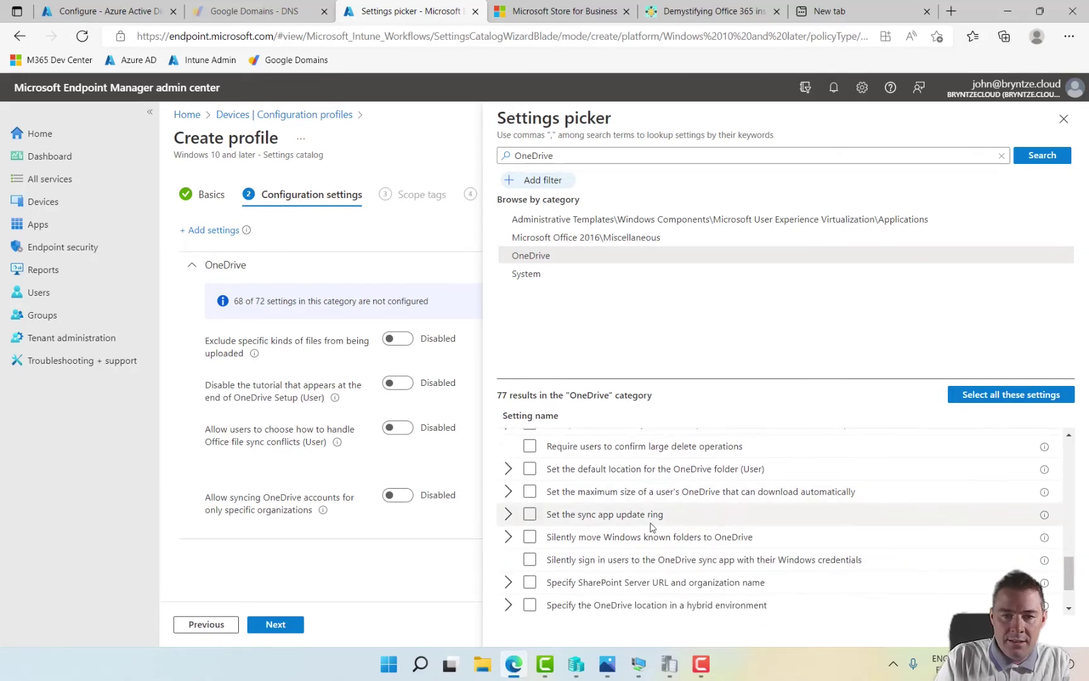
pyautogui.click(530, 515)
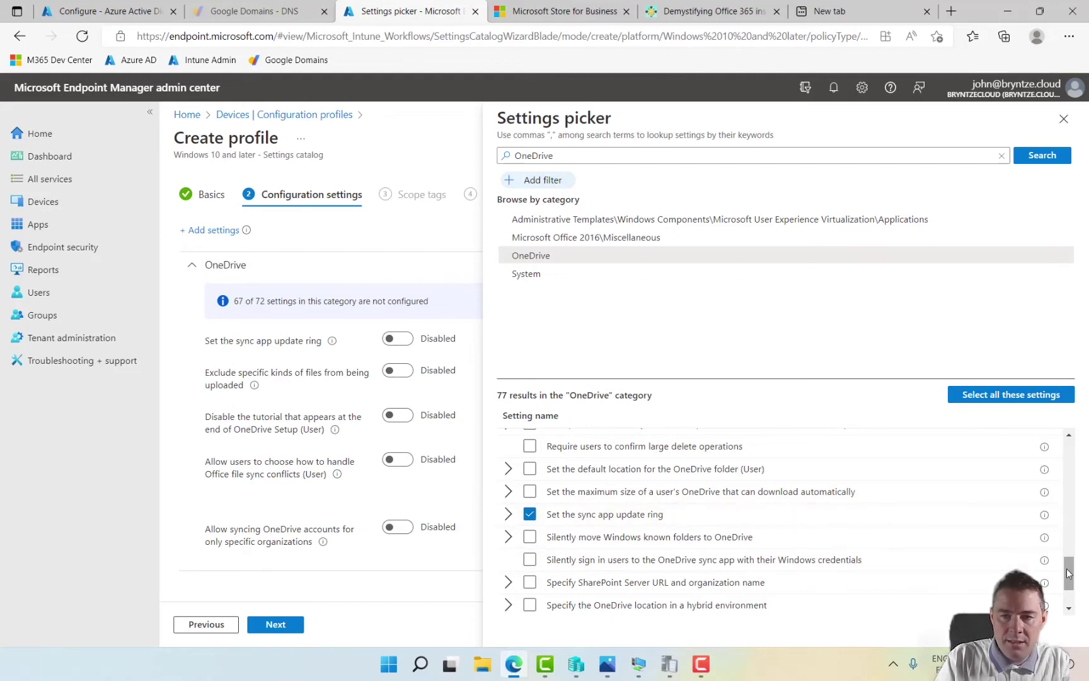
# - Add the OneDrive settings for Files On-Demand, silently moving Windows known folders and silently signing in users, then close the settings picker
pyautogui.moveTo(1069, 574); pyautogui.dragTo(1069, 581)
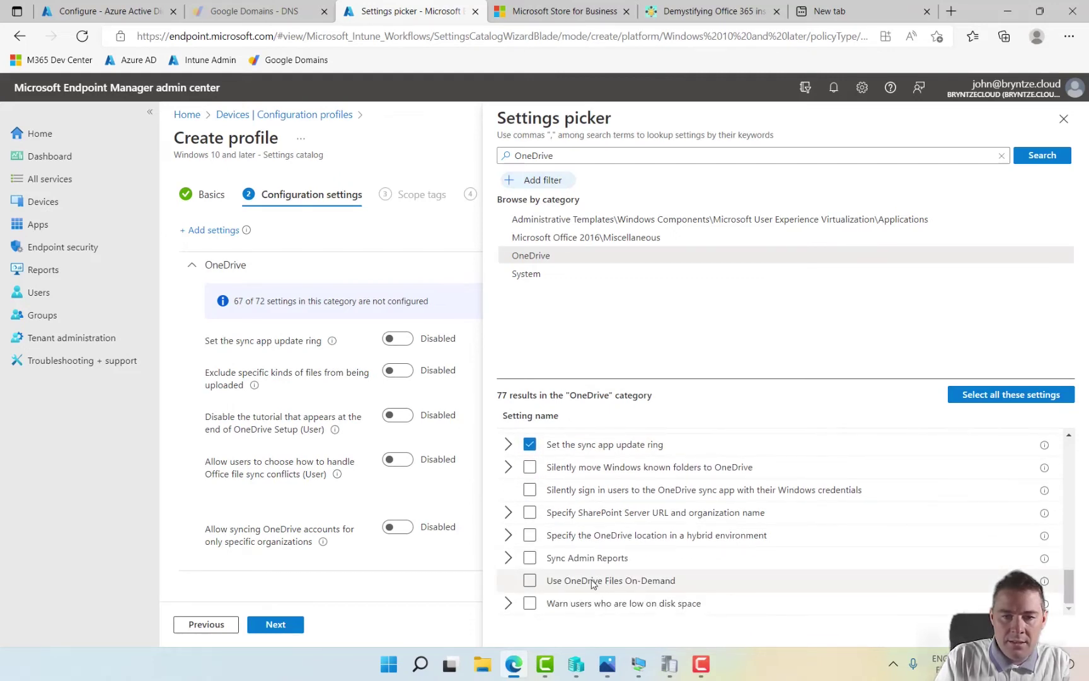
pyautogui.click(529, 580)
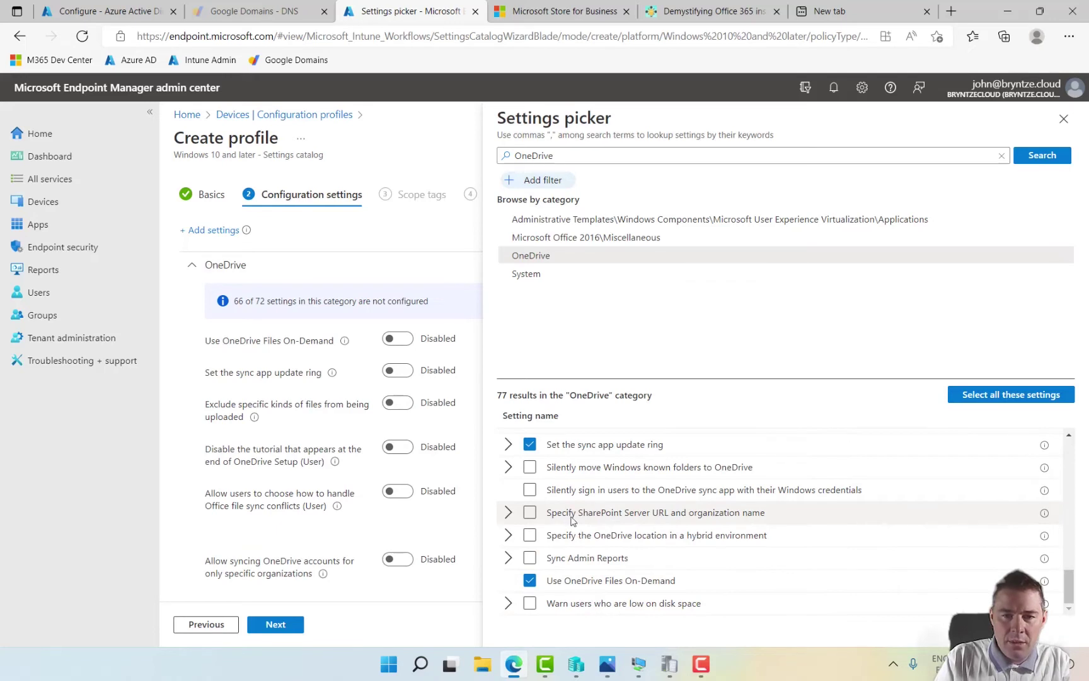
pyautogui.click(531, 472)
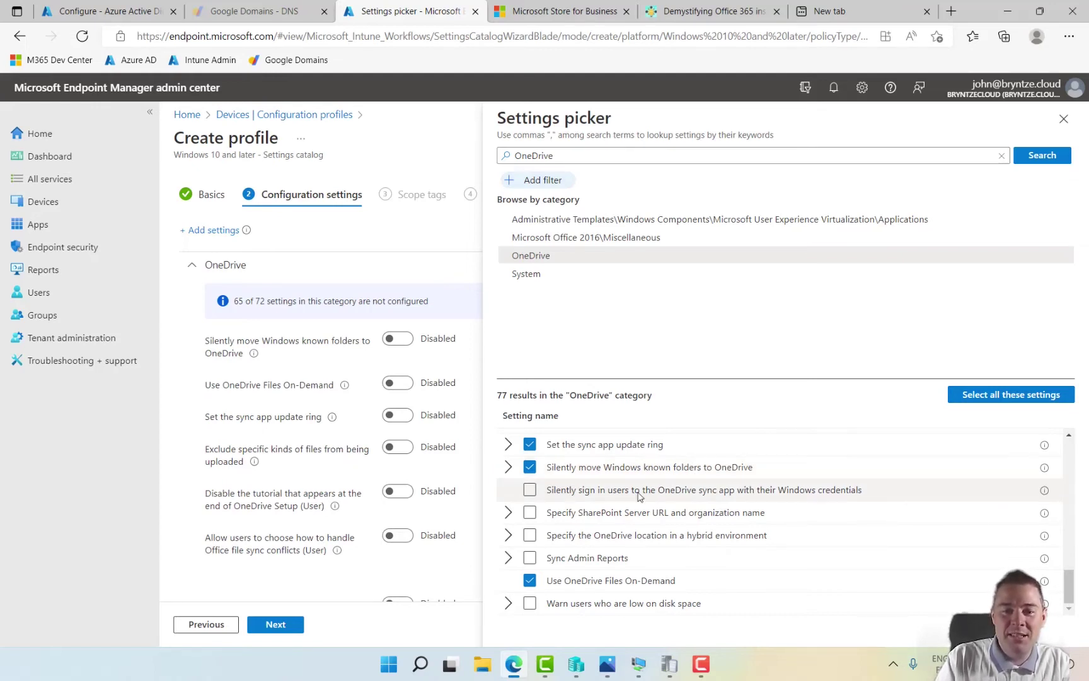
pyautogui.click(530, 490)
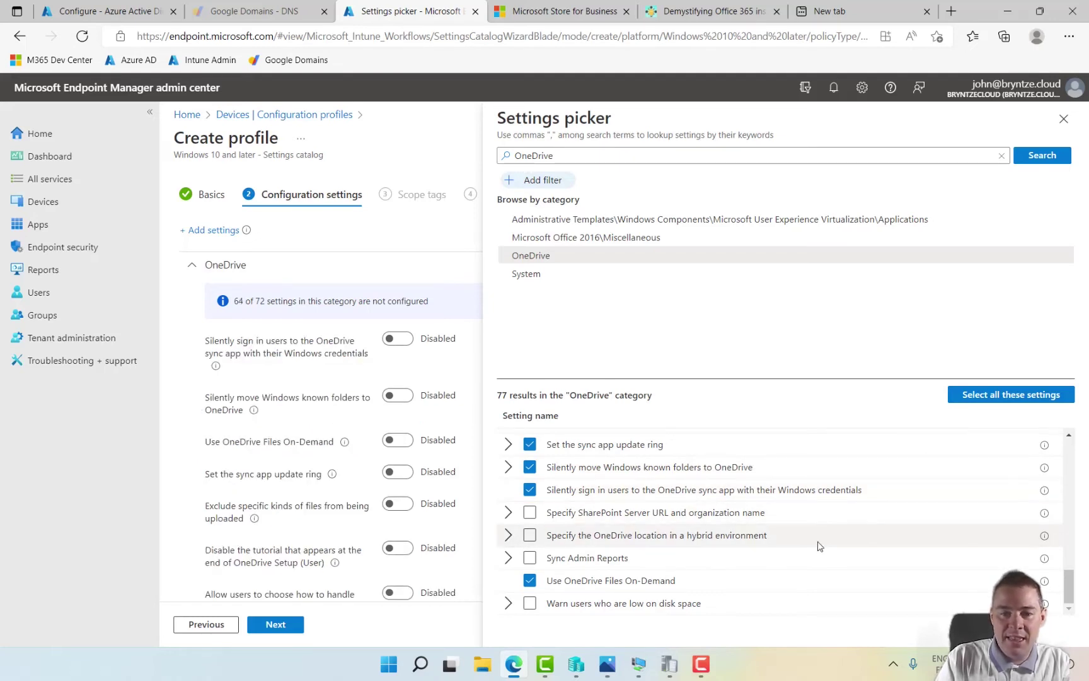
pyautogui.click(1064, 120)
# - Enable silent sign-in to the OneDrive sync app with Windows credentials and silently moving Windows known folders to OneDrive
pyautogui.scroll(-1, 814, 397)
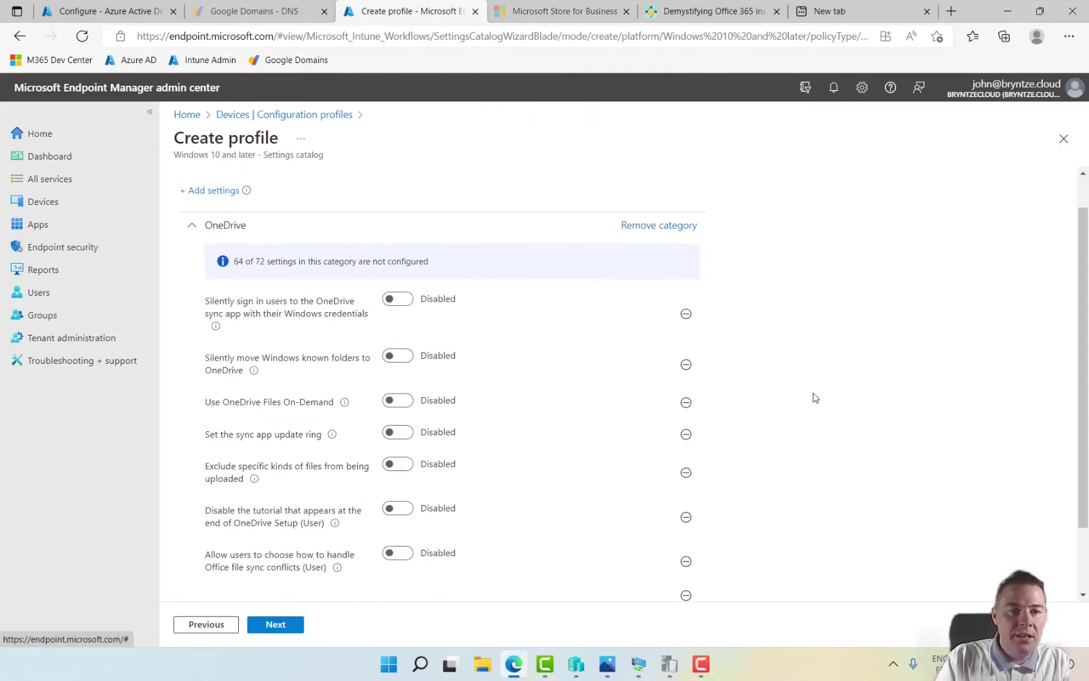
pyautogui.click(391, 300)
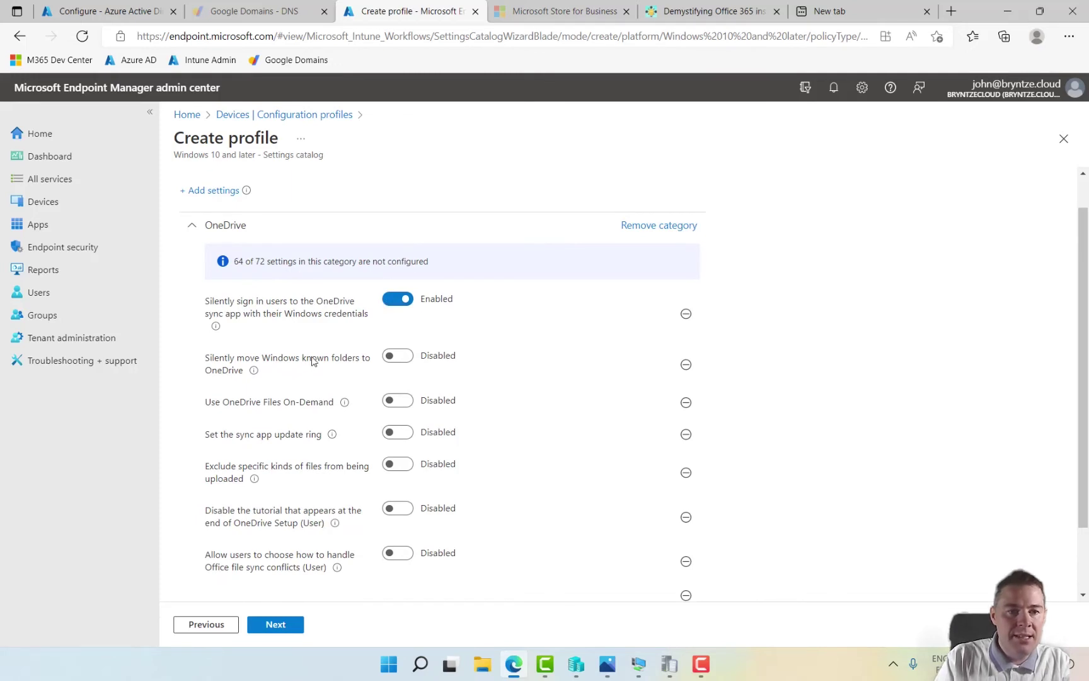
pyautogui.click(387, 357)
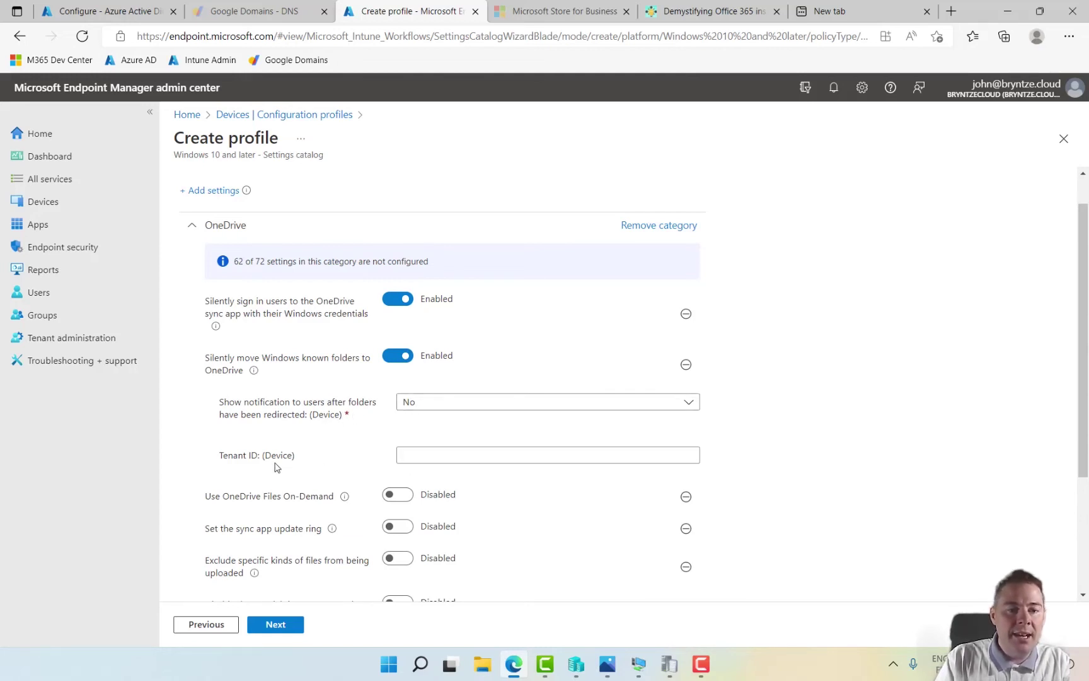
# - Copy the tenant ID from the Azure Active Directory overview into the known-folder move setting's Tenant ID field
pyautogui.click(406, 454)
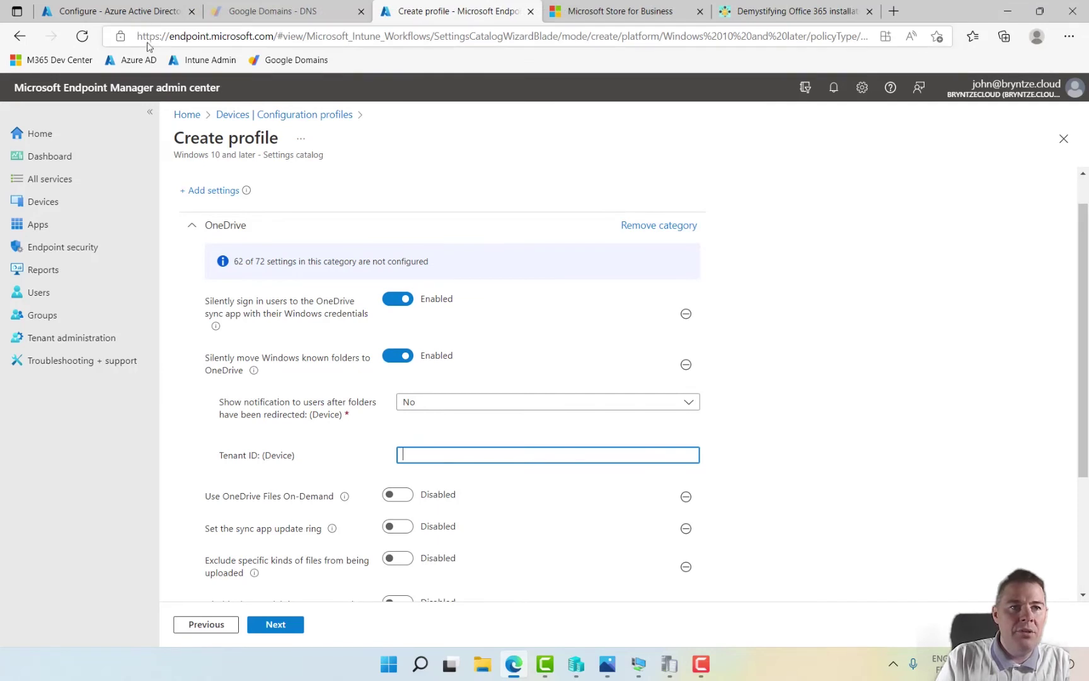
pyautogui.click(129, 13)
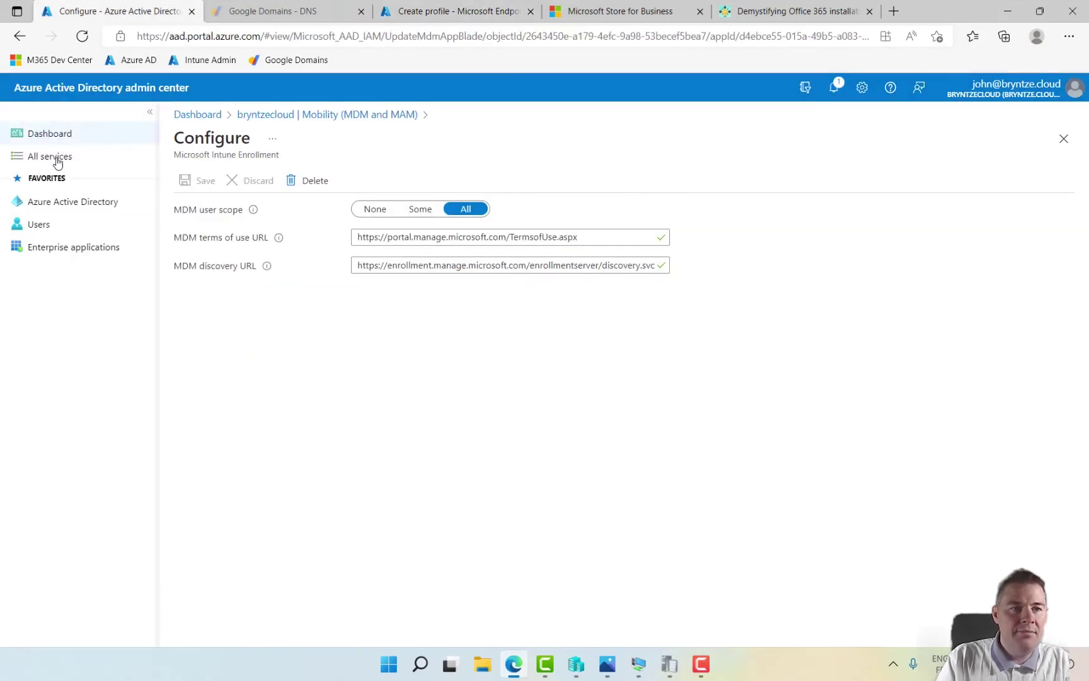
pyautogui.click(48, 202)
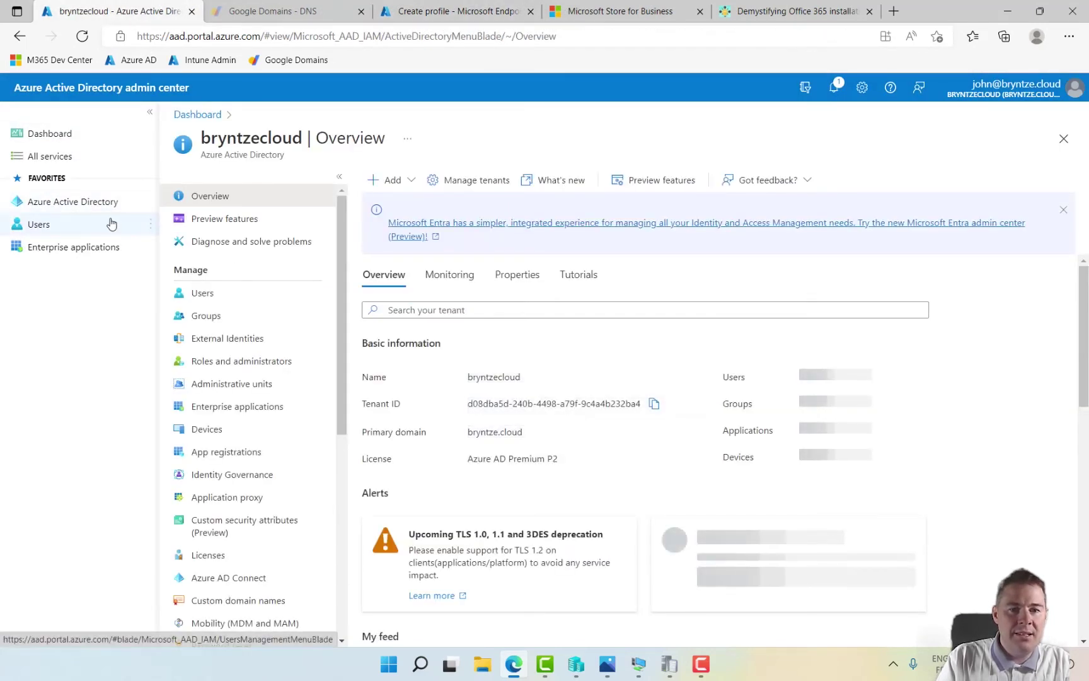
pyautogui.click(653, 404)
pyautogui.click(459, 12)
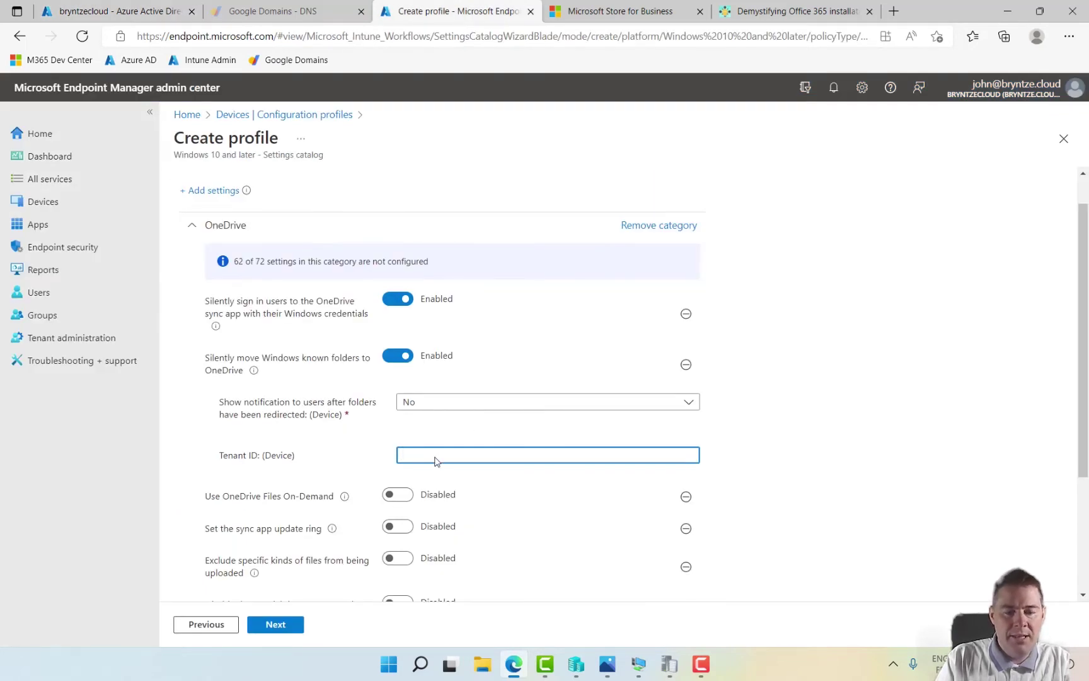
pyautogui.hotkey('ctrl', 'v')
# - Enable OneDrive Files On-Demand and the sync app update ring, with the update ring set to Production
pyautogui.scroll(-2, 781, 477)
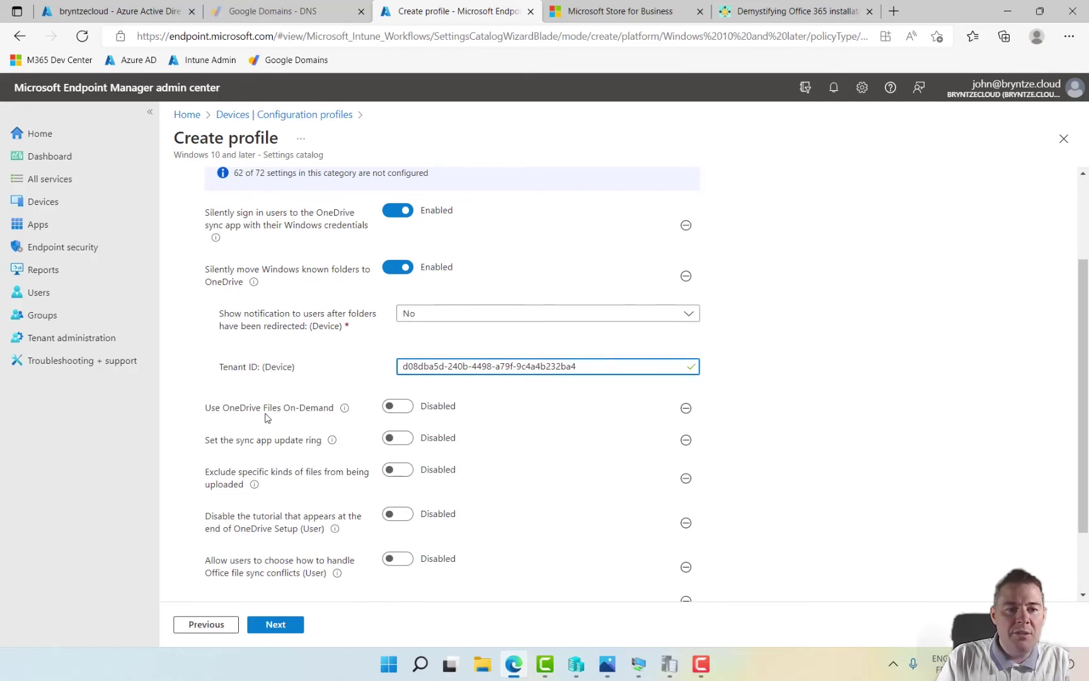
pyautogui.moveTo(345, 409)
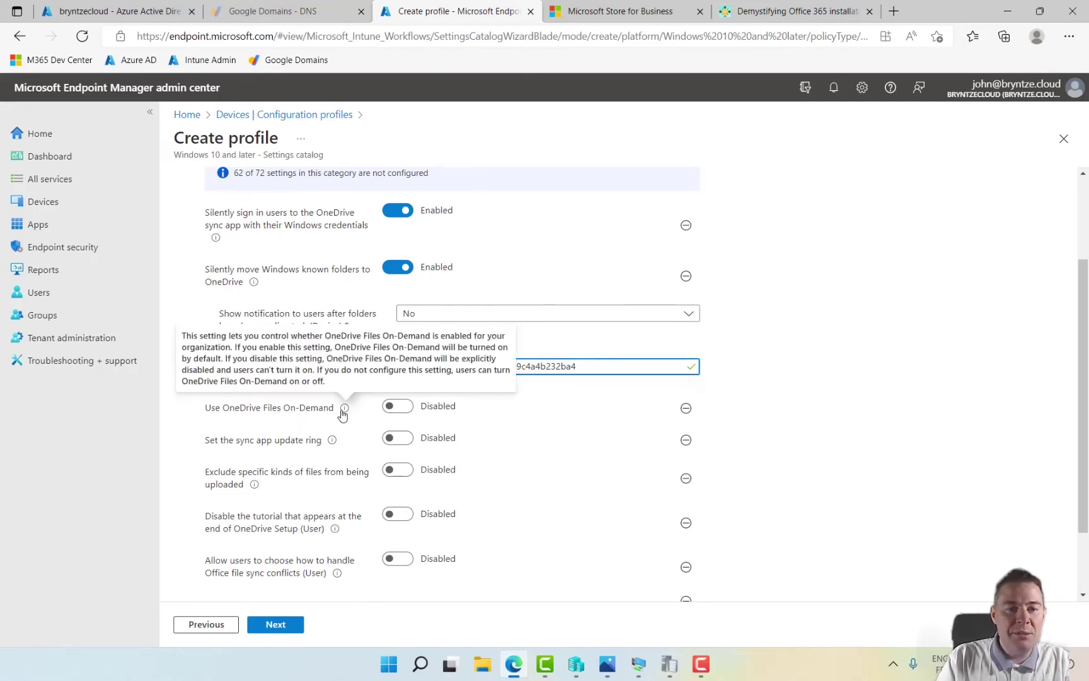
pyautogui.click(391, 408)
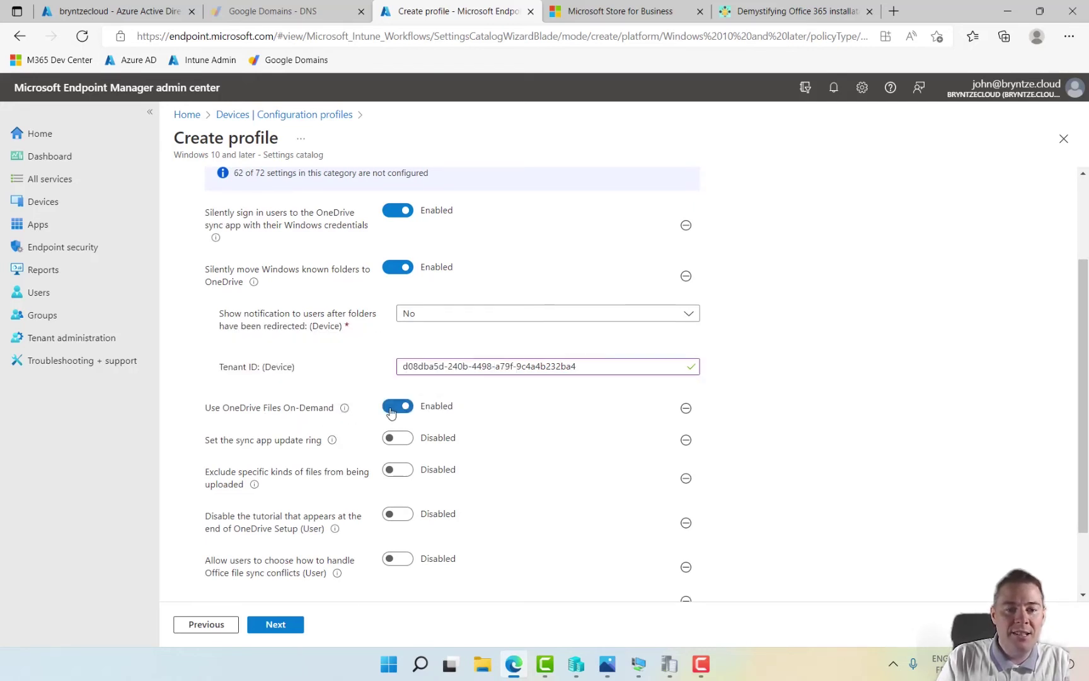
pyautogui.click(390, 440)
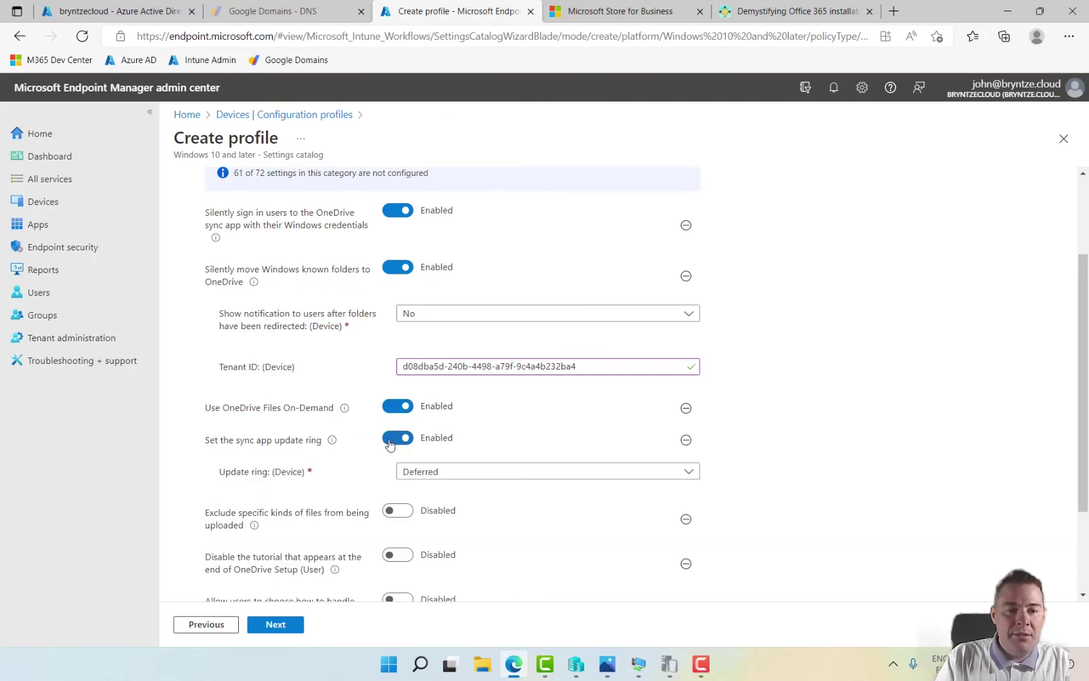
pyautogui.click(438, 472)
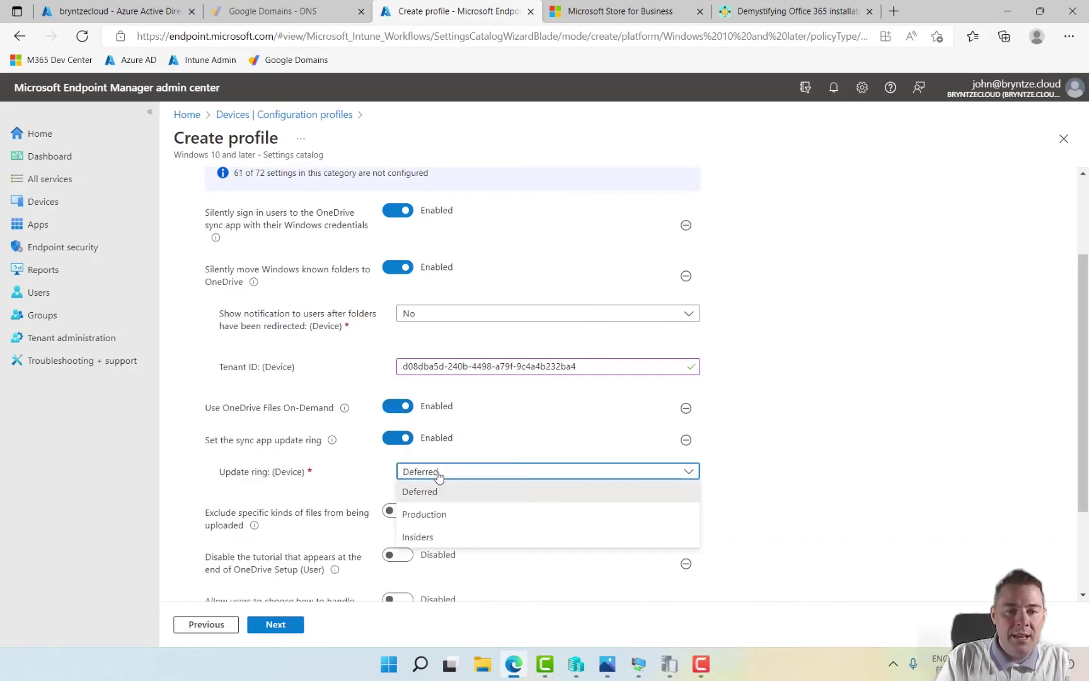
pyautogui.click(439, 515)
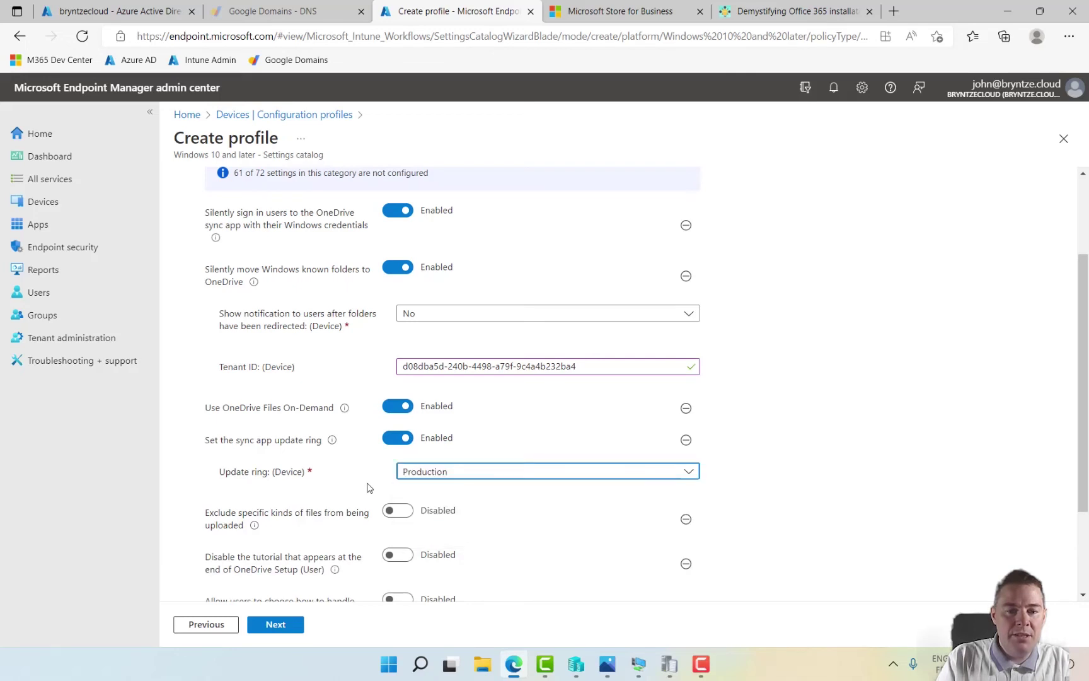
# - Enable excluding specific kinds of files from being uploaded, with the keyword "*.pst"
pyautogui.scroll(-2, 369, 487)
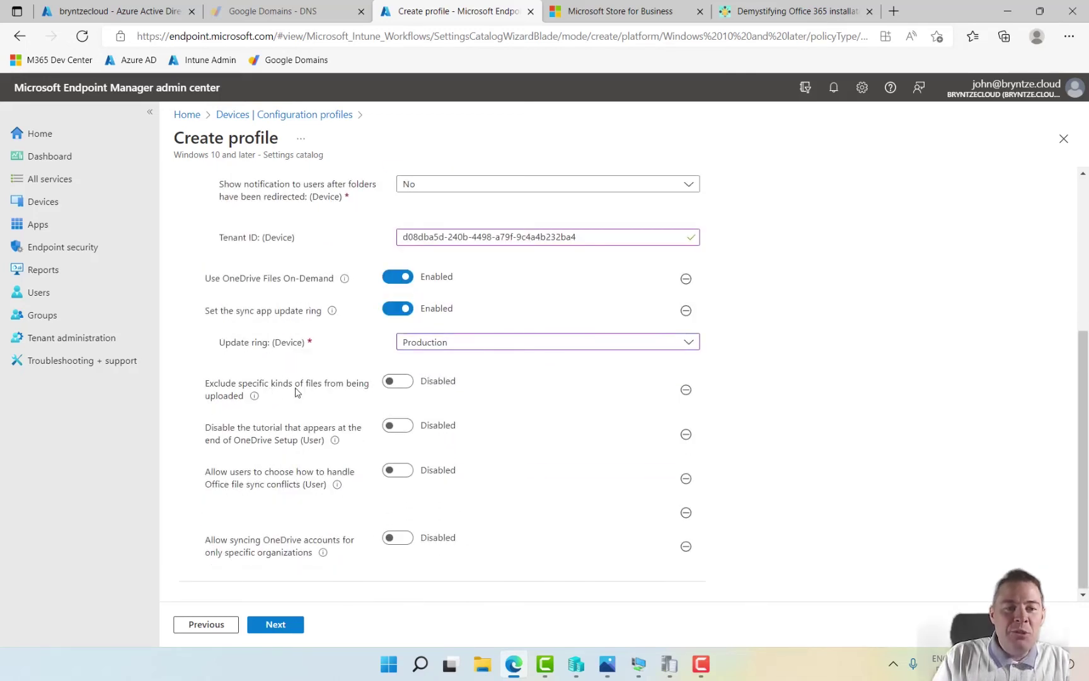
pyautogui.click(389, 383)
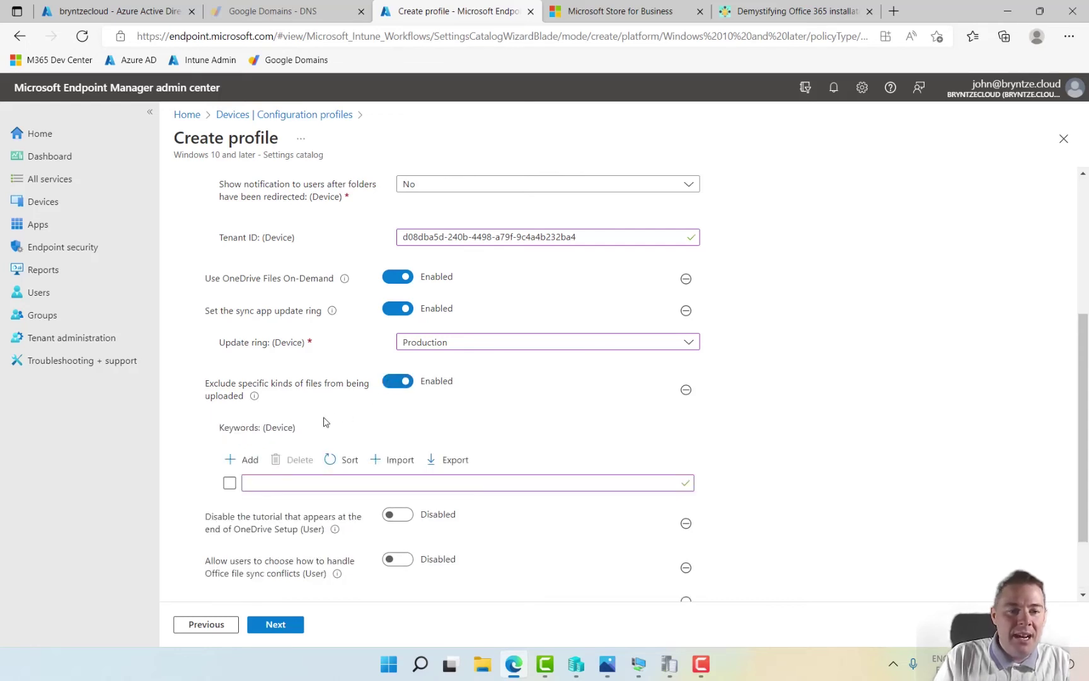
pyautogui.moveTo(255, 398)
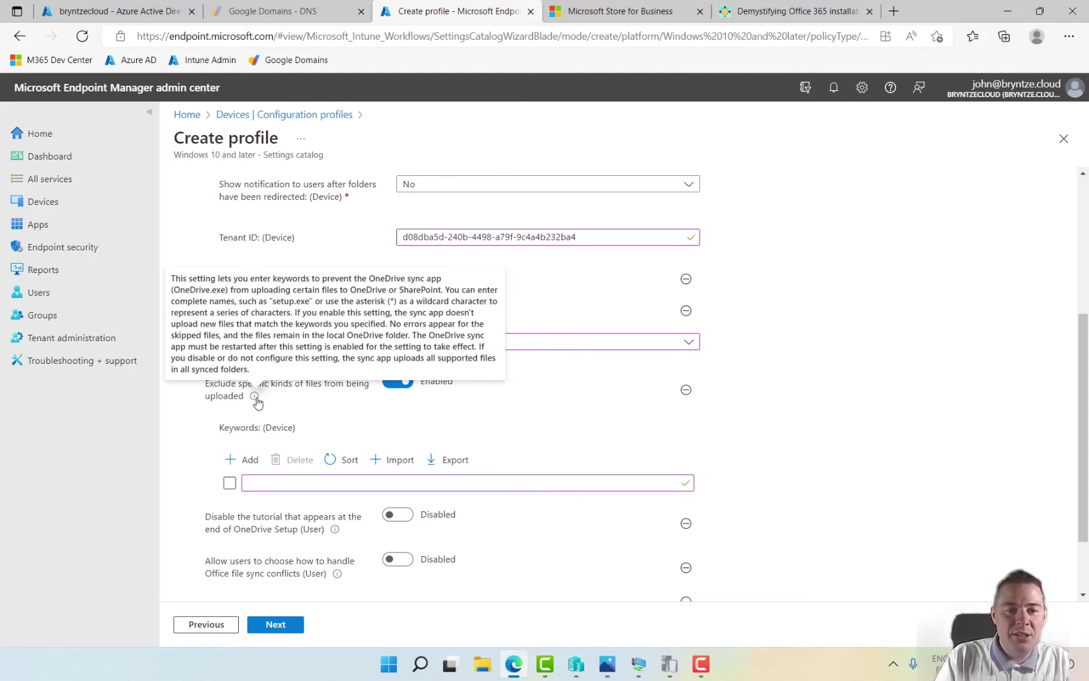
pyautogui.click(286, 488)
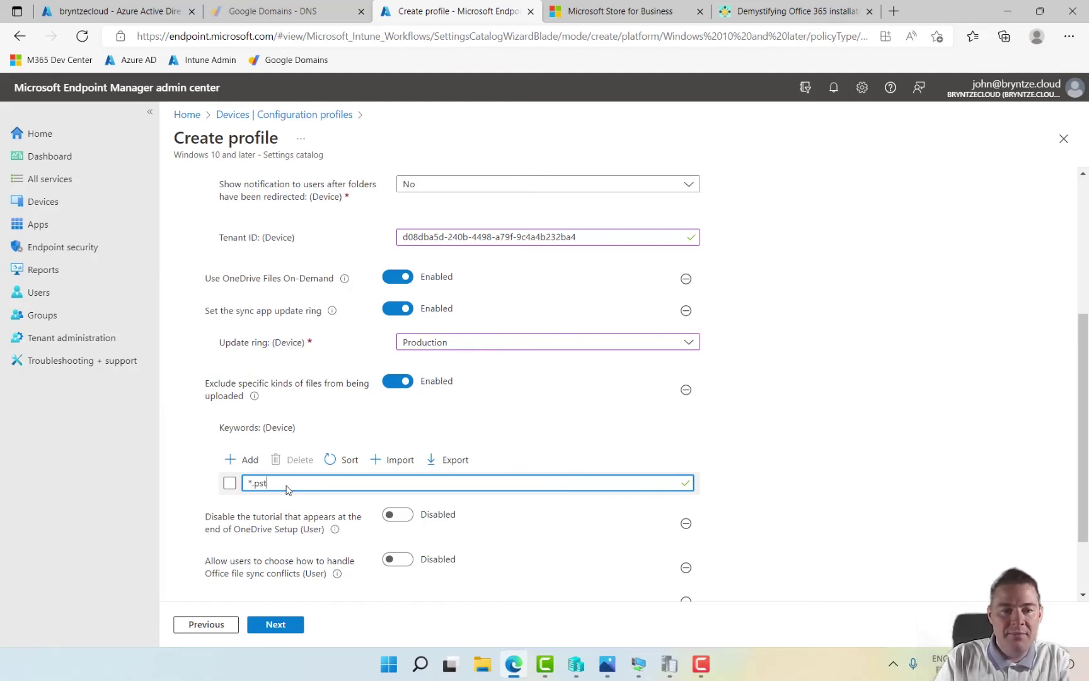
pyautogui.press('Tab')
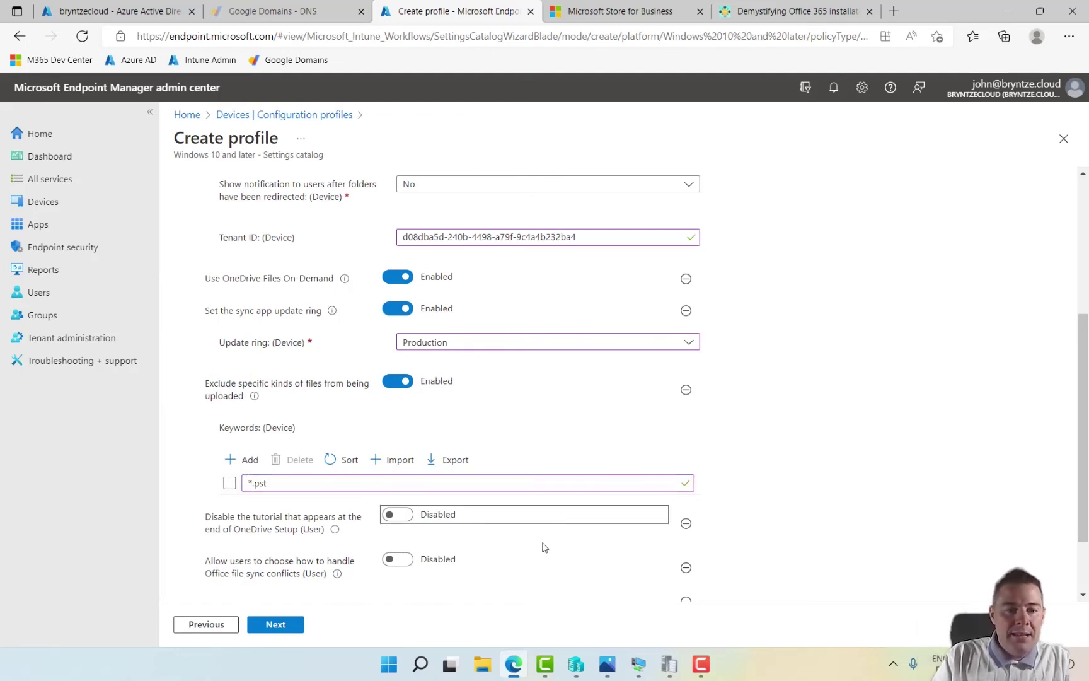
# - Enable disabling the tutorial after OneDrive Setup and allowing users to choose how to handle Office file sync conflicts
pyautogui.moveTo(333, 530)
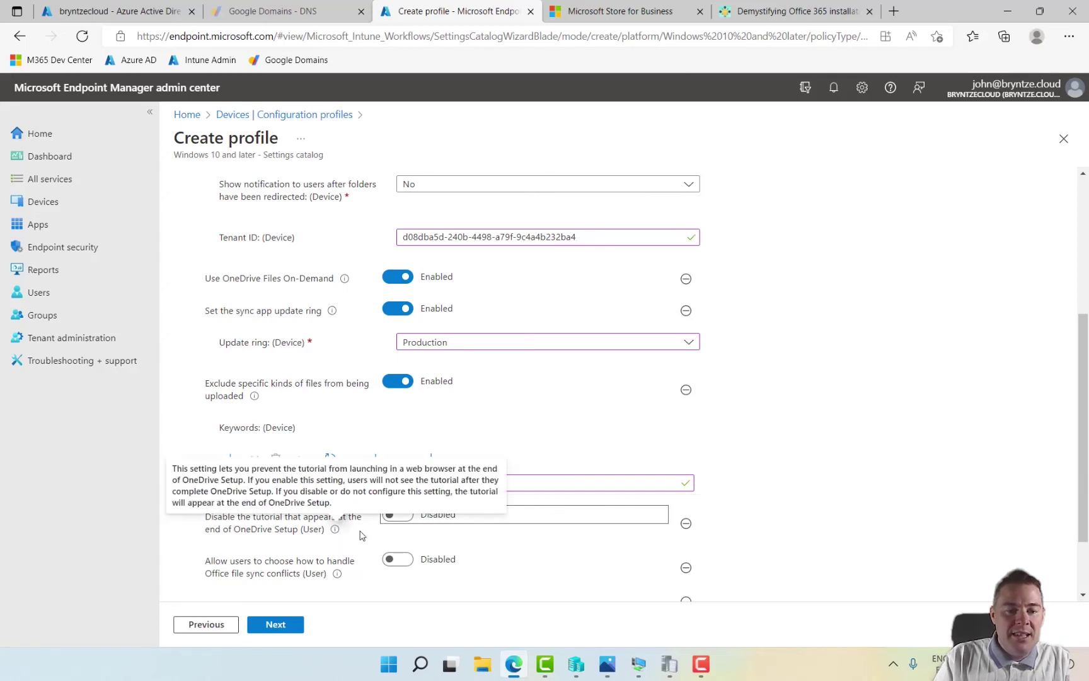
pyautogui.click(389, 517)
pyautogui.click(389, 516)
pyautogui.scroll(-2, 515, 532)
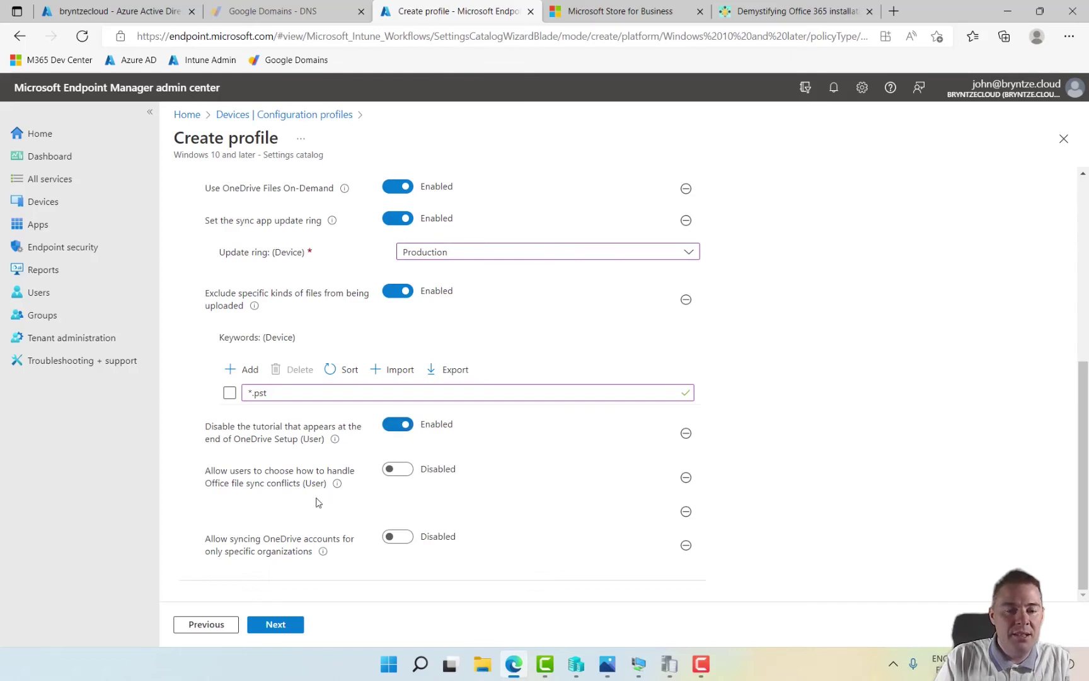
pyautogui.click(390, 471)
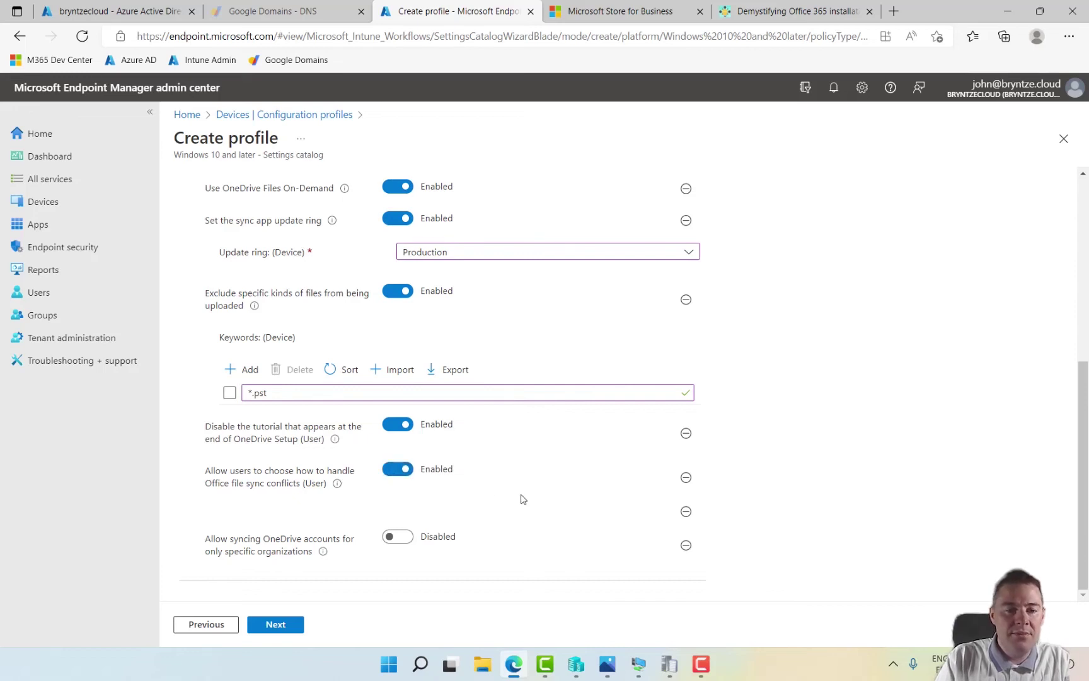
# - Enable syncing OneDrive accounts for only specific organizations and enter the organization's tenant ID for it
pyautogui.click(387, 538)
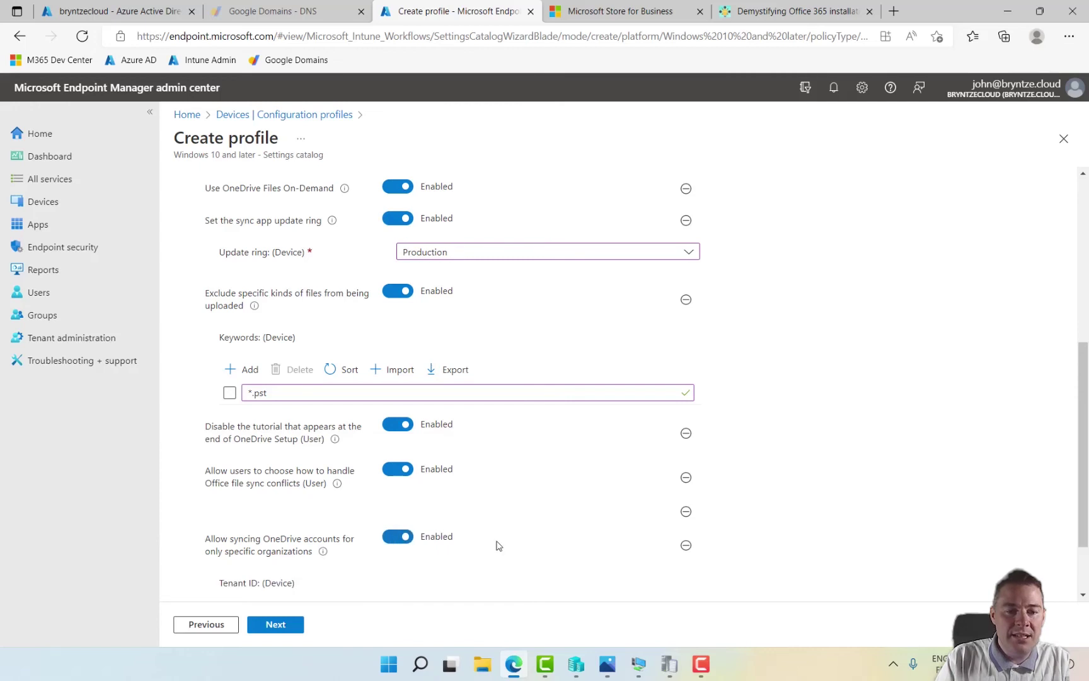
pyautogui.scroll(-2, 498, 546)
pyautogui.click(395, 554)
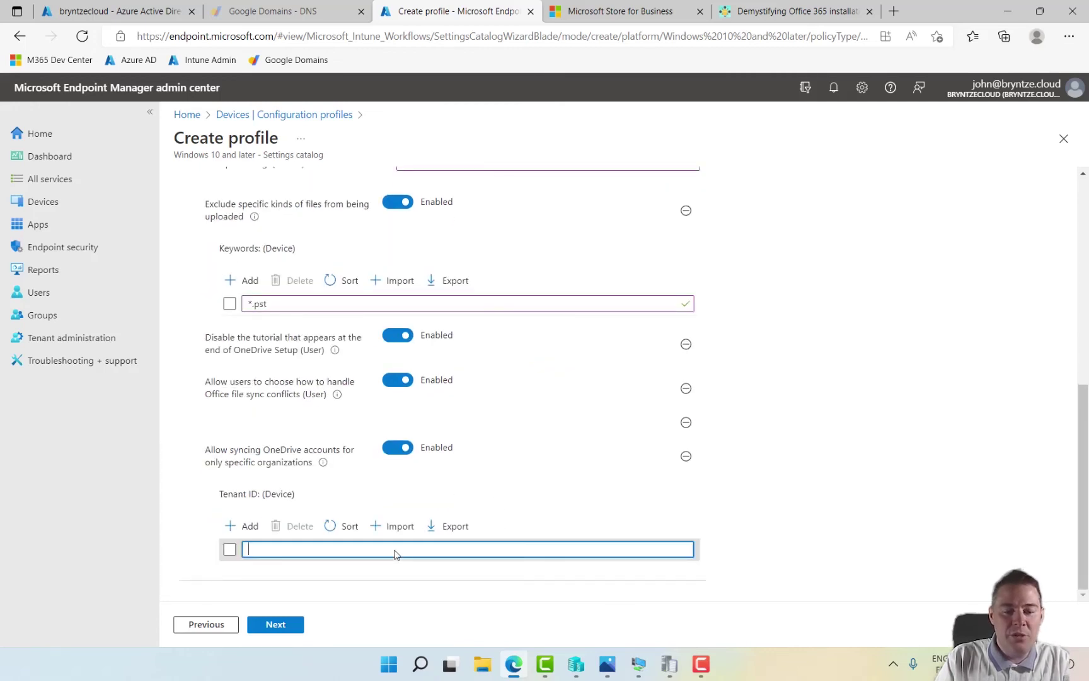
pyautogui.write('d08dba5d-240b-4498-a79f-9c4a4b232ba4')
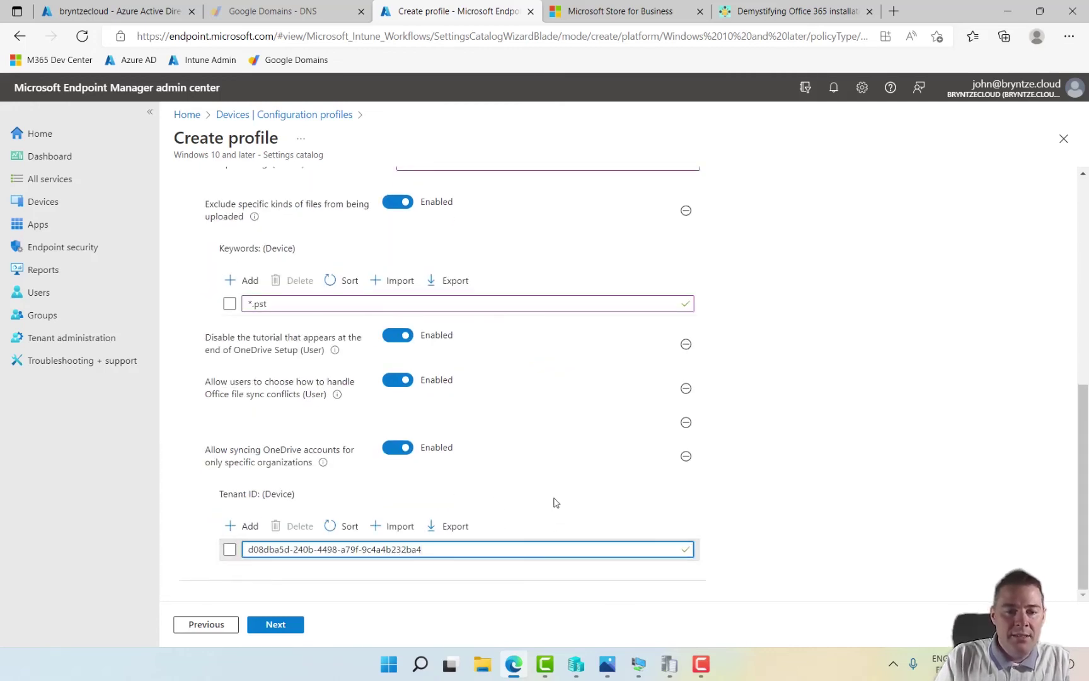
pyautogui.click(450, 579)
# - Finish the configuration settings, keep the Default scope tag and continue to the profile's assignments
pyautogui.click(290, 633)
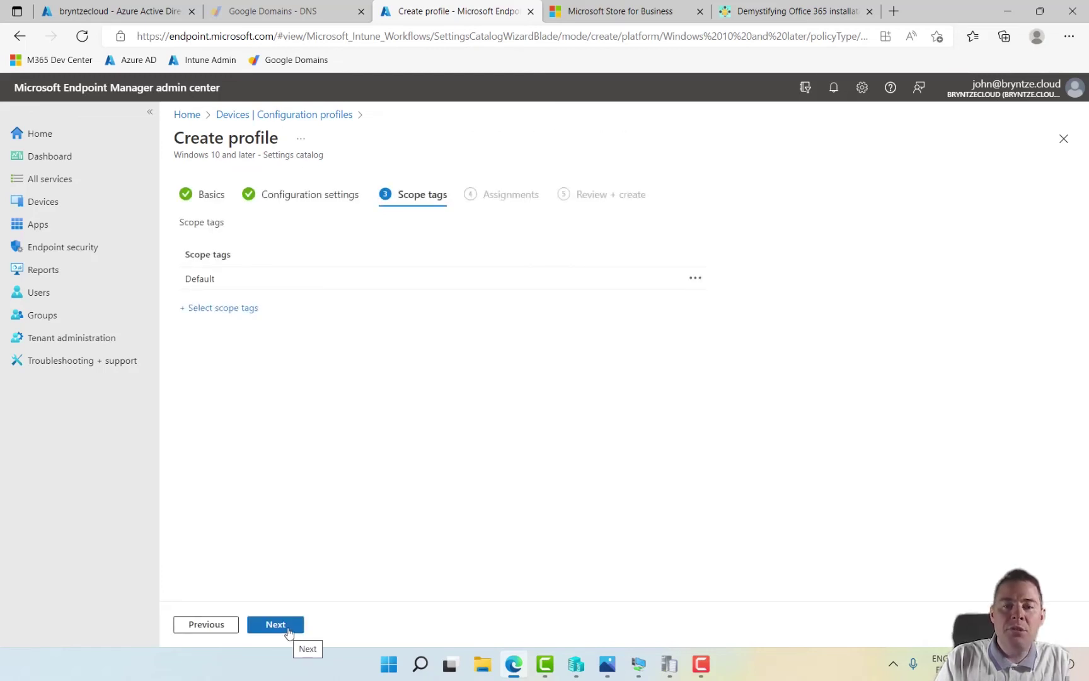
pyautogui.click(289, 632)
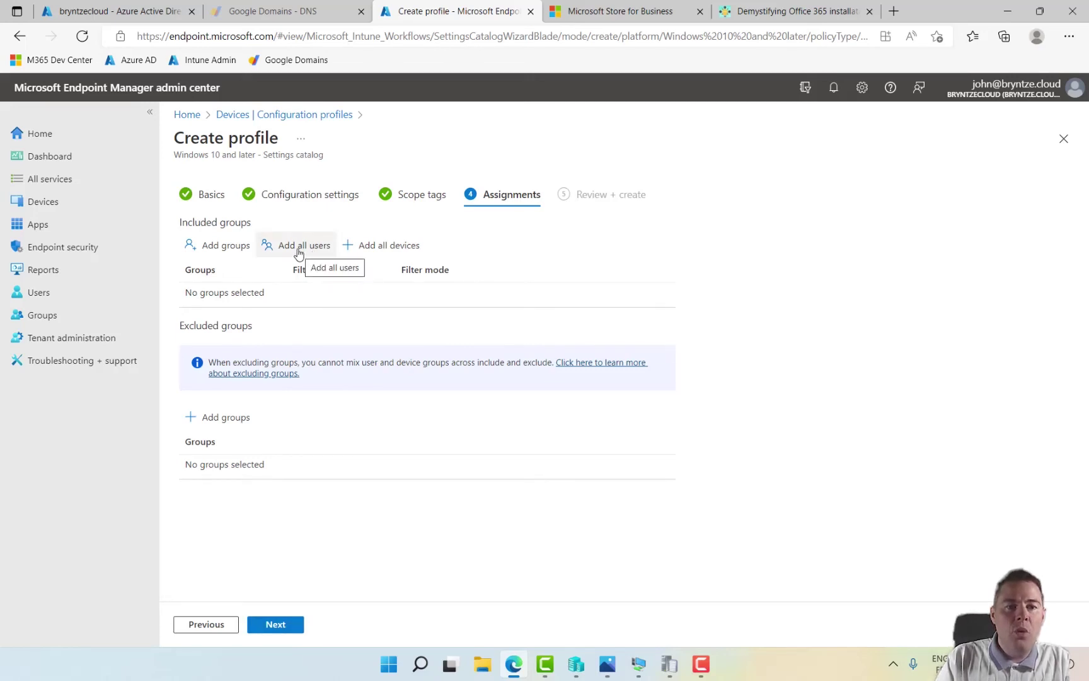
# - Assign the profile to all devices, with no filter or excluded groups, and create it
pyautogui.click(381, 252)
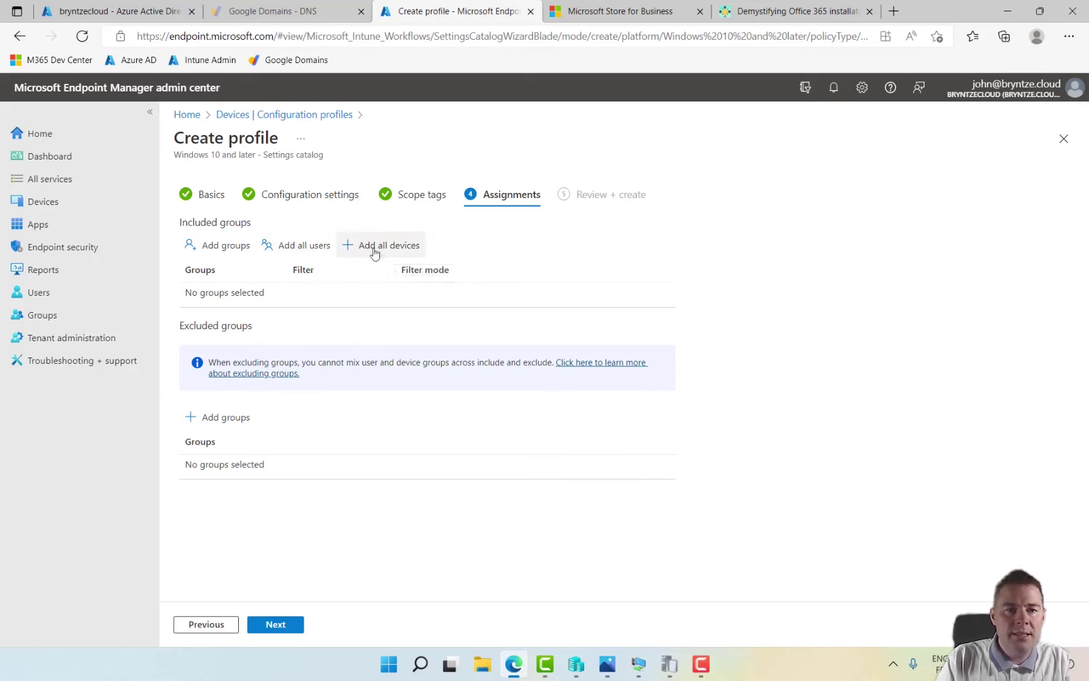
pyautogui.click(275, 624)
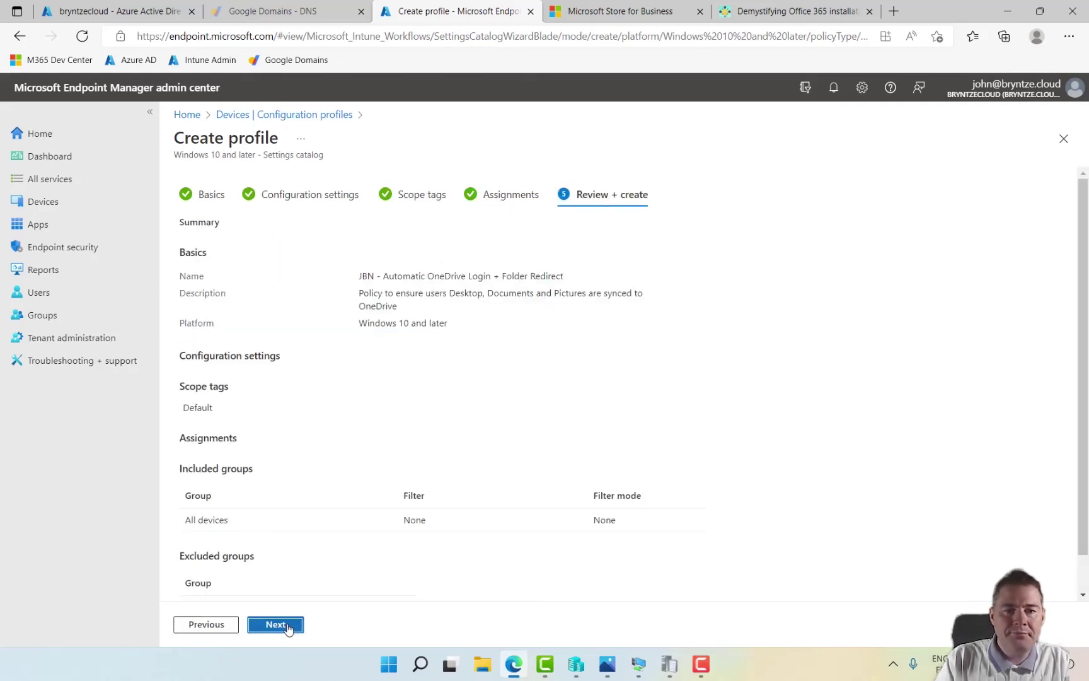
pyautogui.click(276, 623)
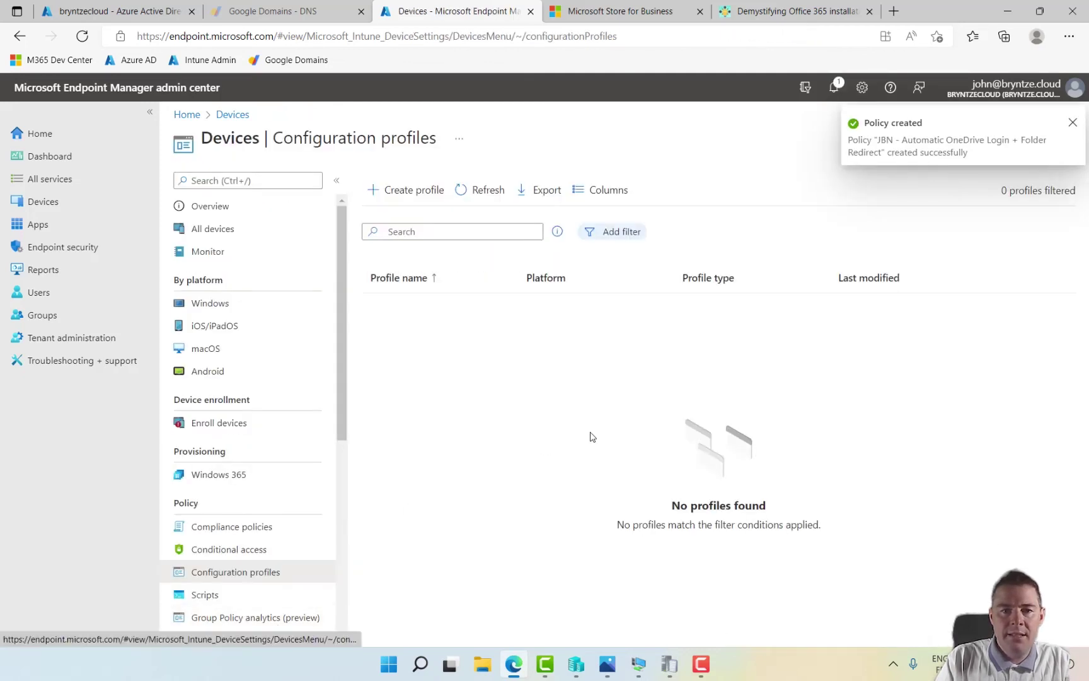
# - Refresh the configuration profiles list, open the new OneDrive login and folder redirect profile, and check its device check-in status
pyautogui.click(489, 191)
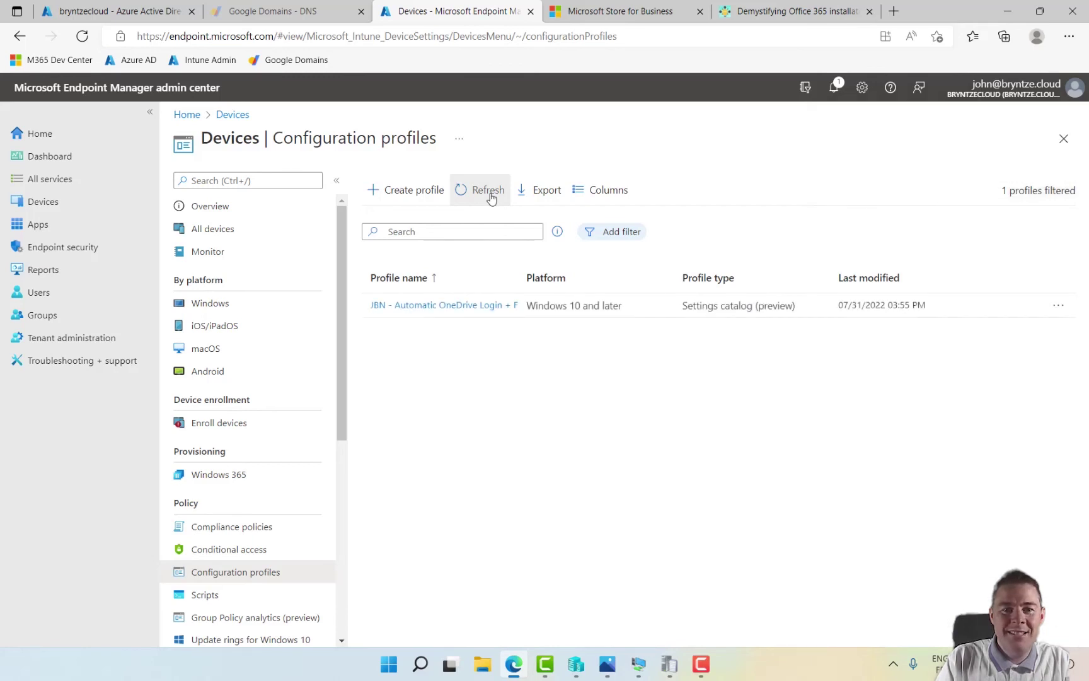
pyautogui.moveTo(520, 276); pyautogui.dragTo(607, 272)
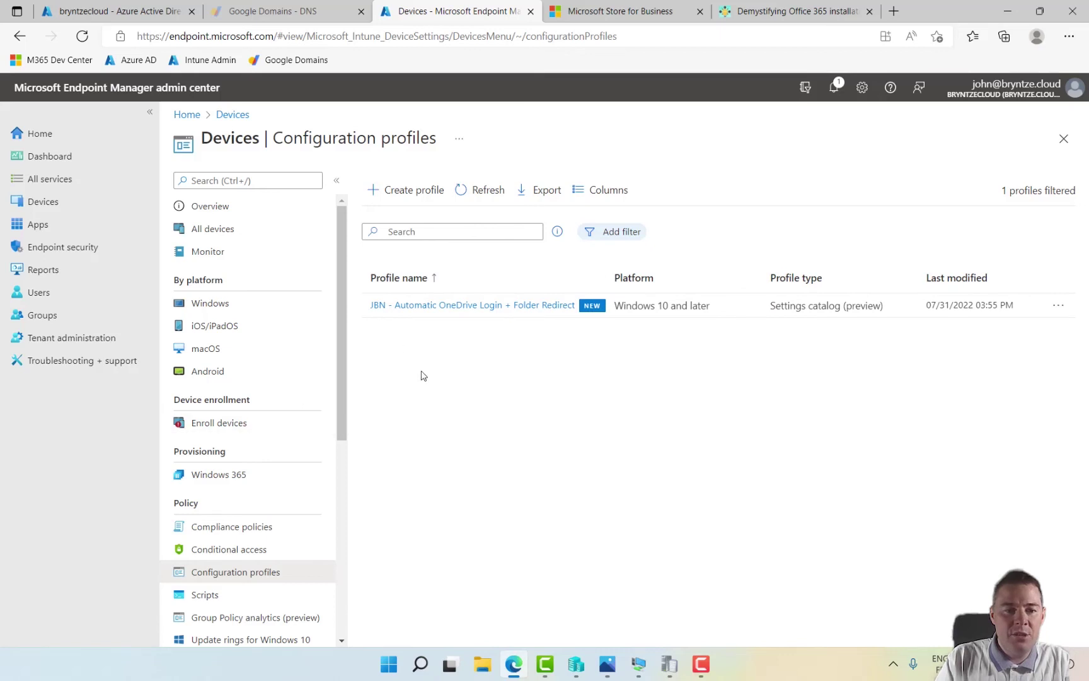
pyautogui.click(438, 306)
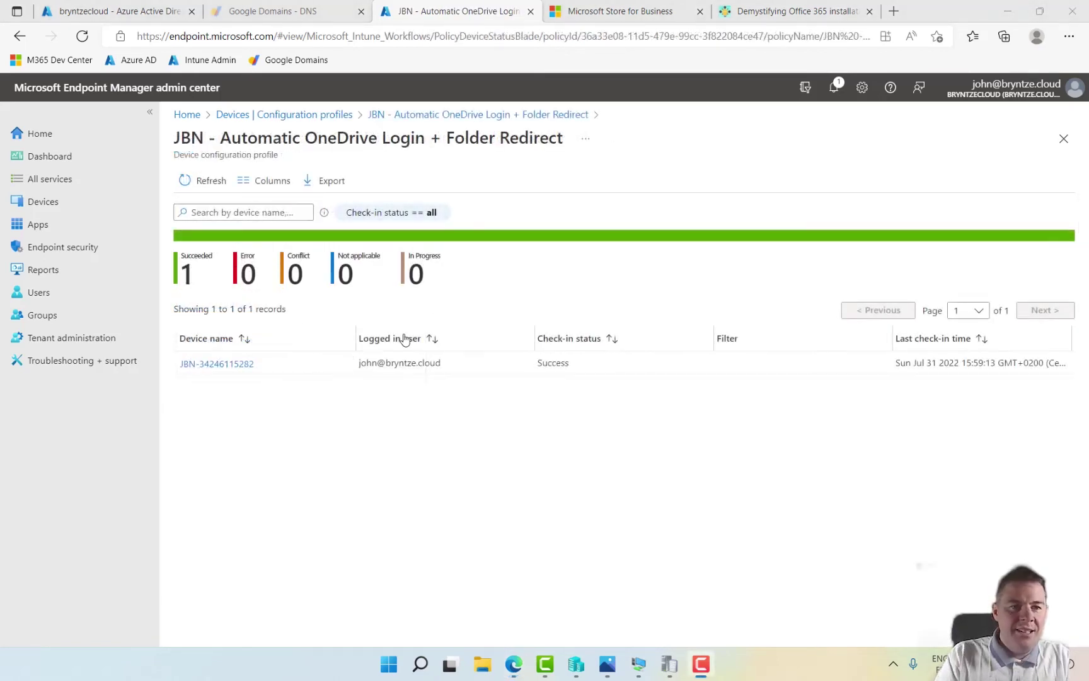
pyautogui.click(197, 183)
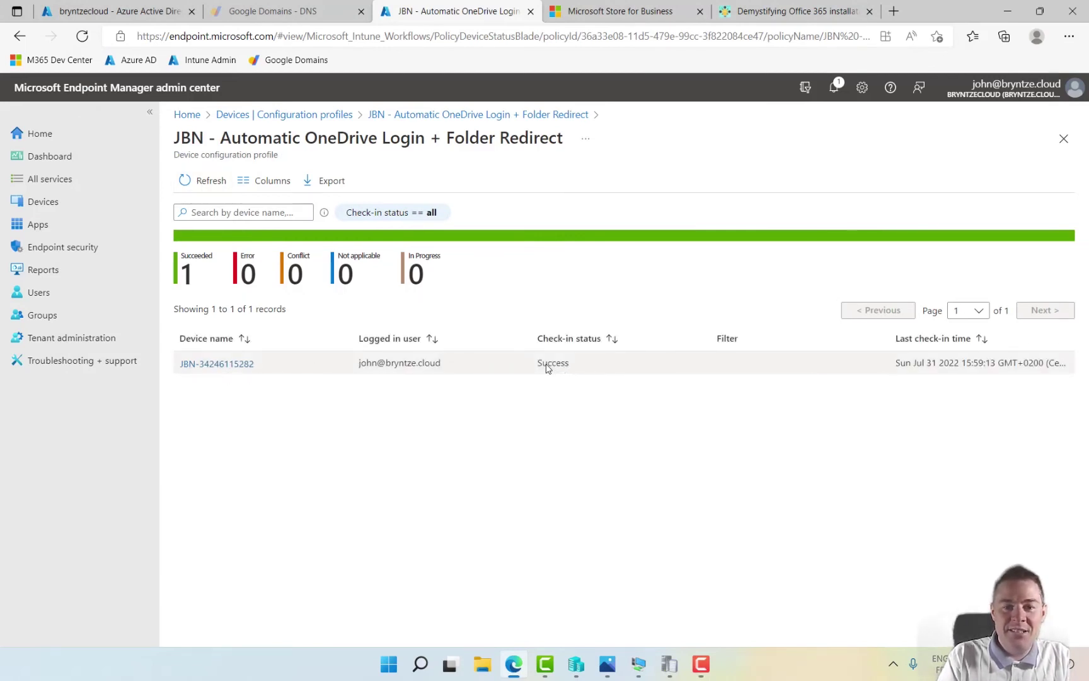
# - Switch to the Windows 11 client virtual machine and check OneDrive's sign-in and sync status
pyautogui.click(638, 665)
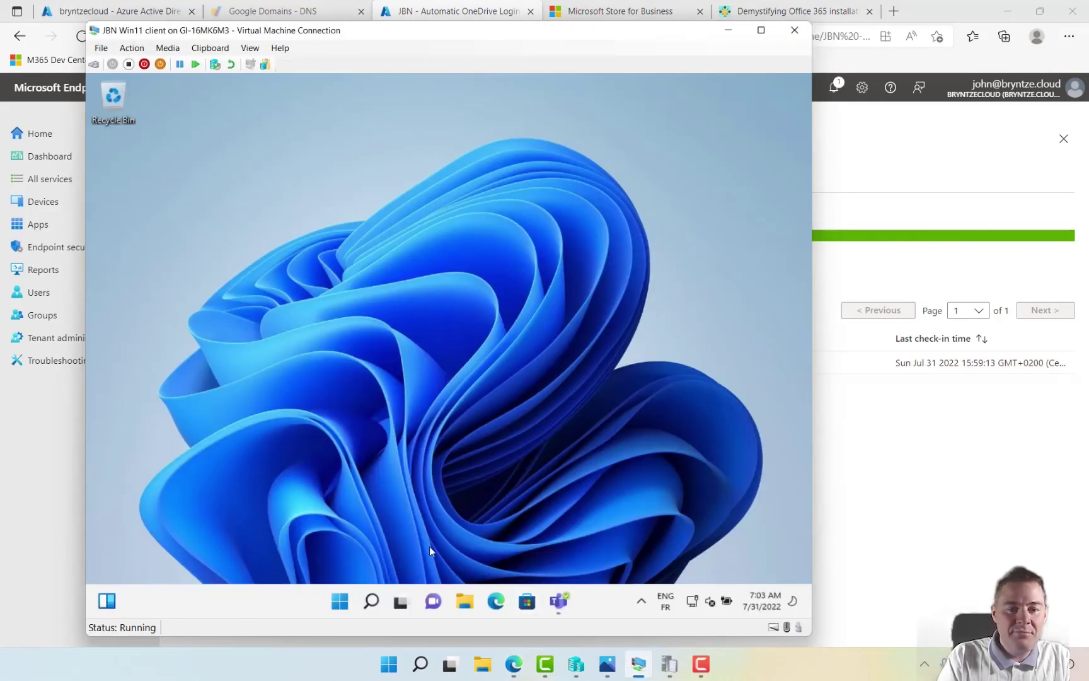
pyautogui.click(643, 601)
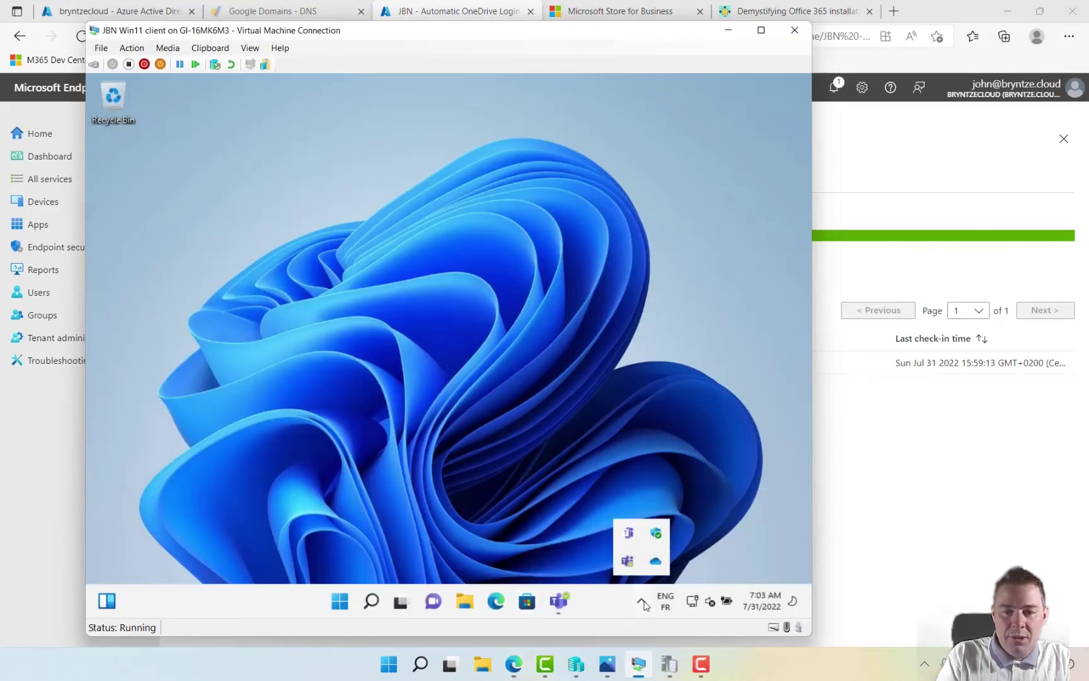
pyautogui.moveTo(656, 569)
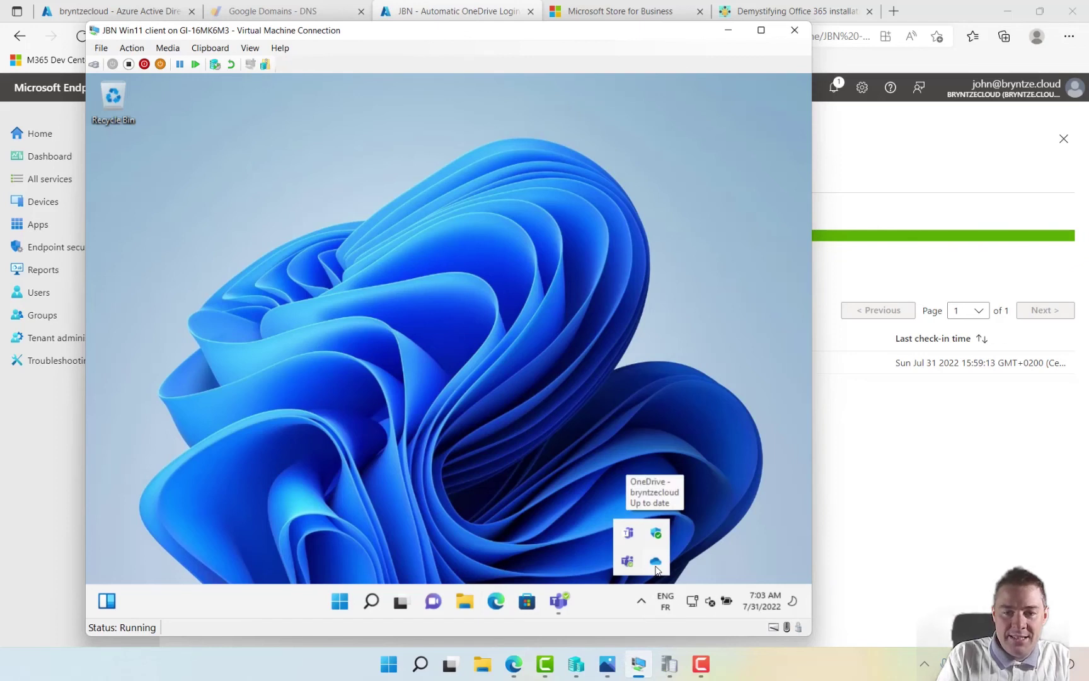
# - Create a folder named "Important Files" on the virtual machine's desktop
pyautogui.rightClick(245, 255)
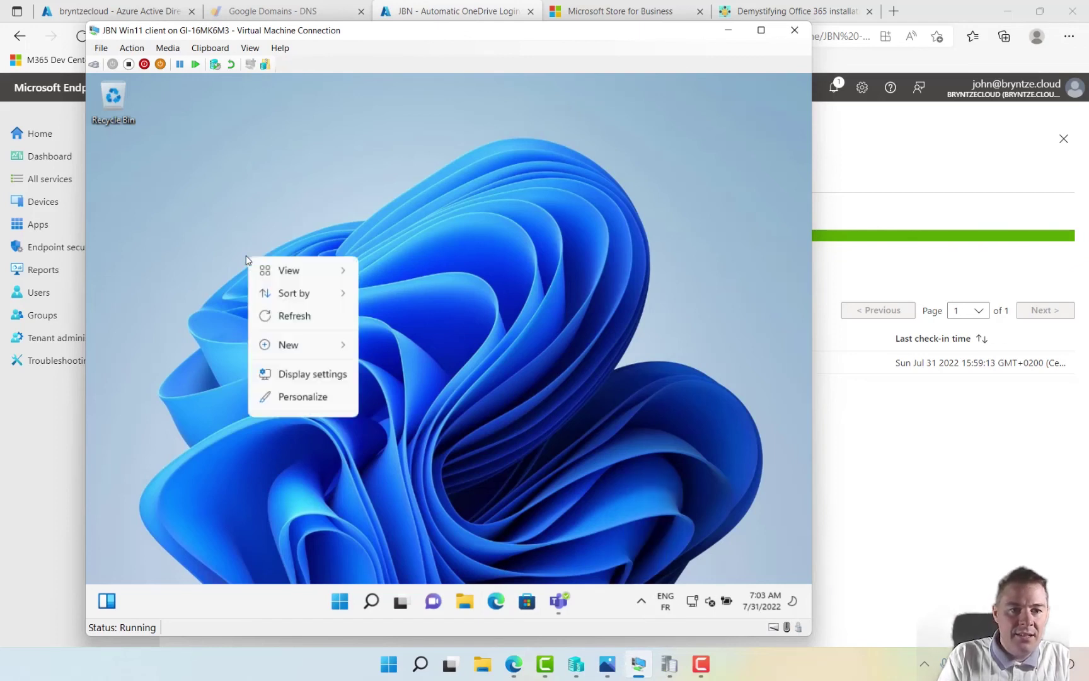
pyautogui.moveTo(325, 353)
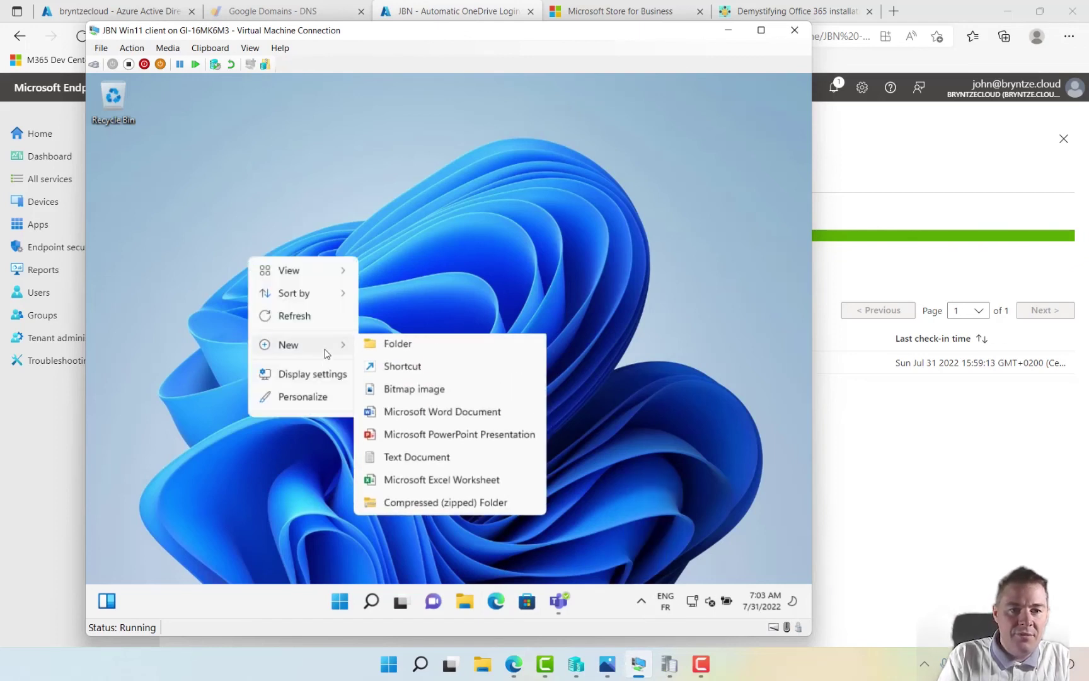
pyautogui.click(398, 348)
pyautogui.write('Important')
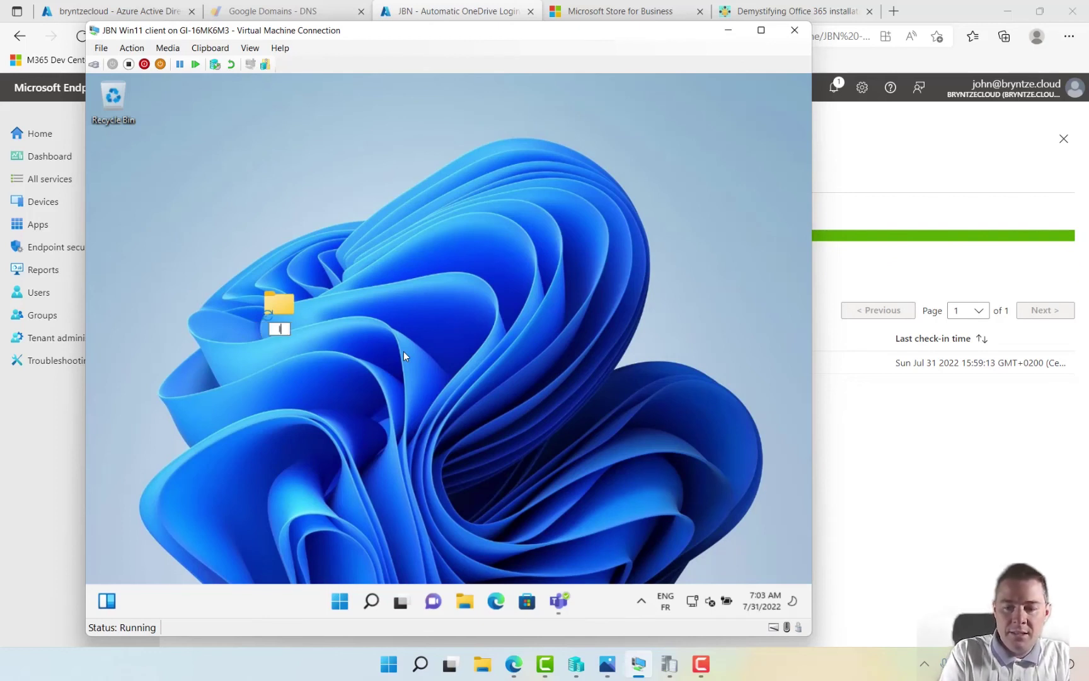
pyautogui.write(' Files')
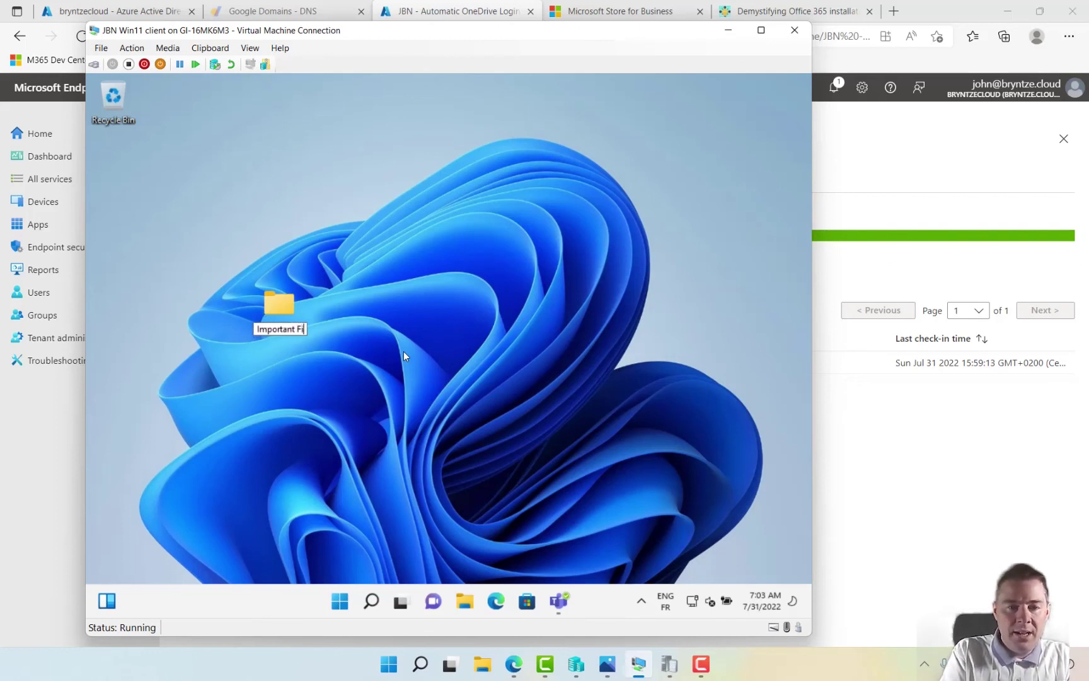
pyautogui.press('Return')
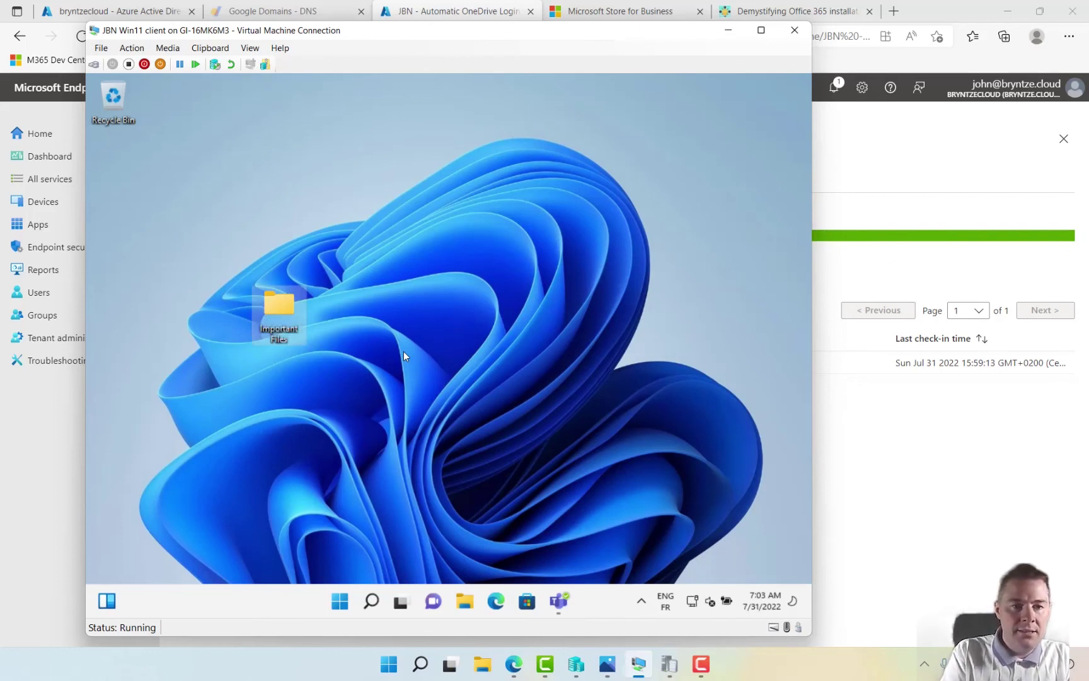
# - Open the Important Files folder and create a text document named "Secret Document" in it
pyautogui.doubleClick(273, 306)
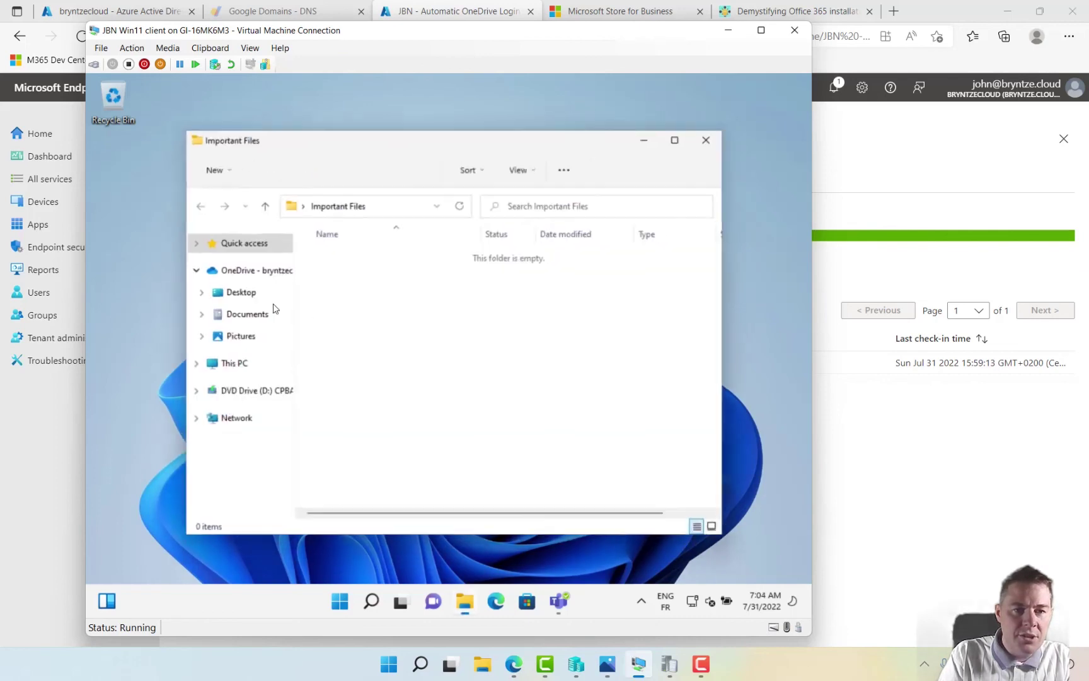
pyautogui.rightClick(392, 345)
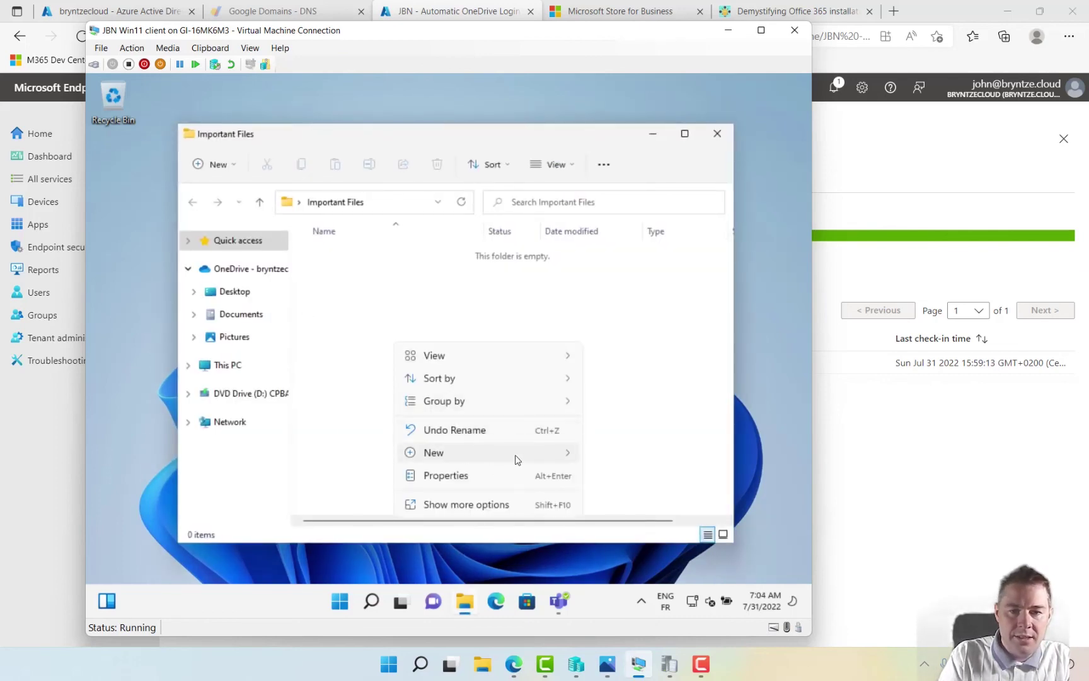
pyautogui.moveTo(516, 460)
pyautogui.click(651, 411)
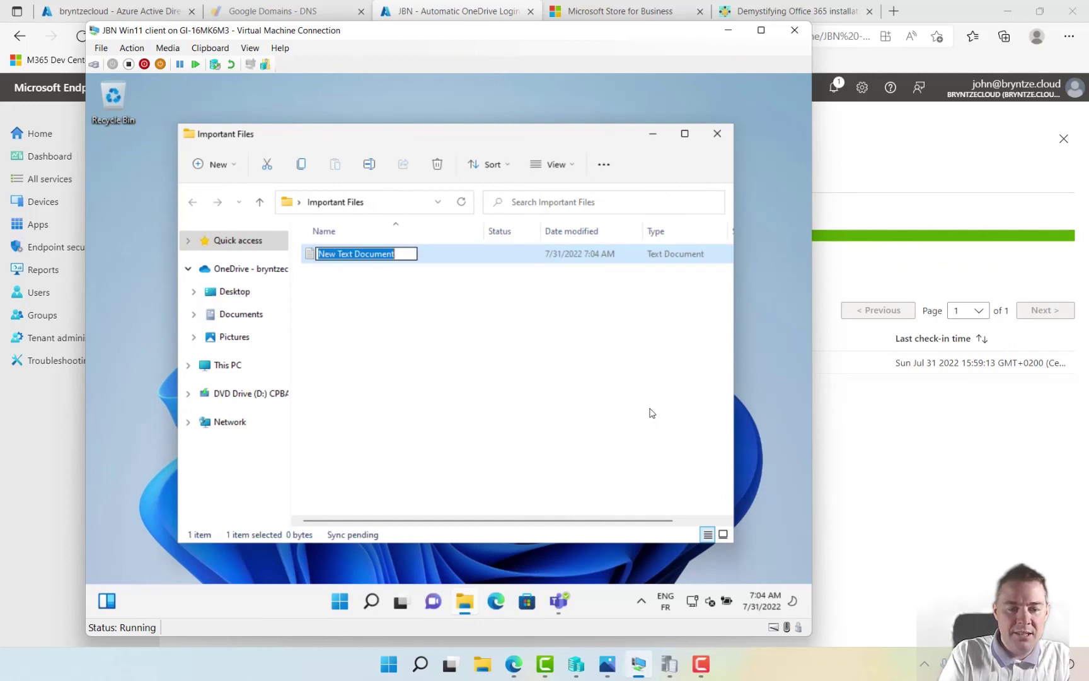
pyautogui.write('Secret Dociu')
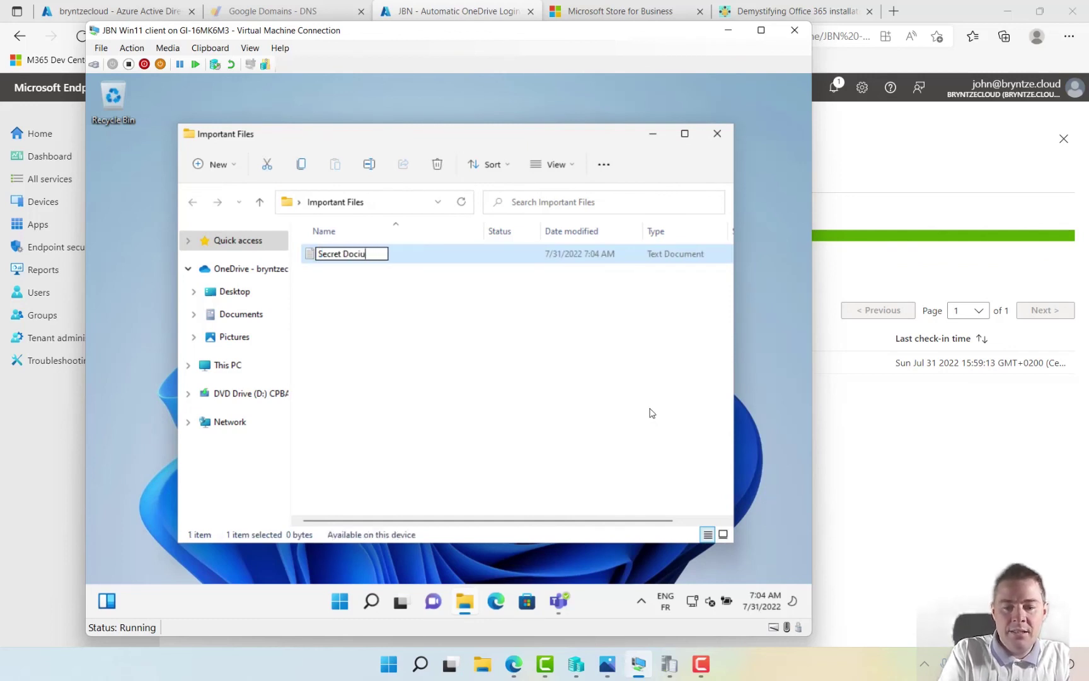
pyautogui.write('ment')
pyautogui.press('BackSpace')
pyautogui.press('BackSpace')
pyautogui.press('BackSpace')
pyautogui.press('BackSpace')
pyautogui.press('BackSpace')
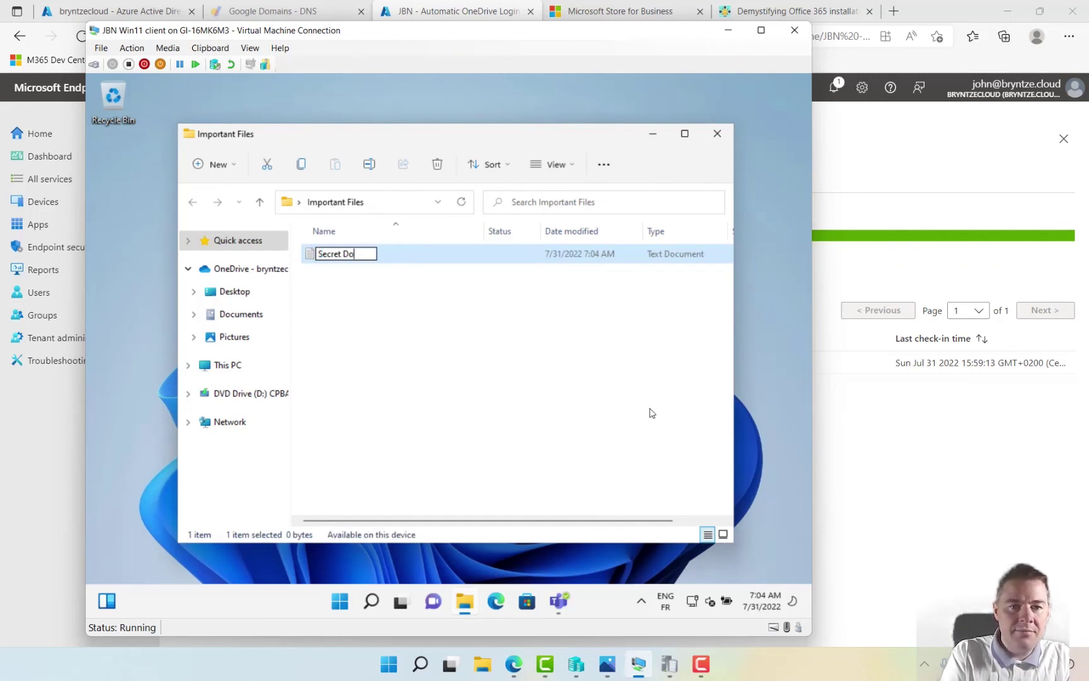
pyautogui.write('cument')
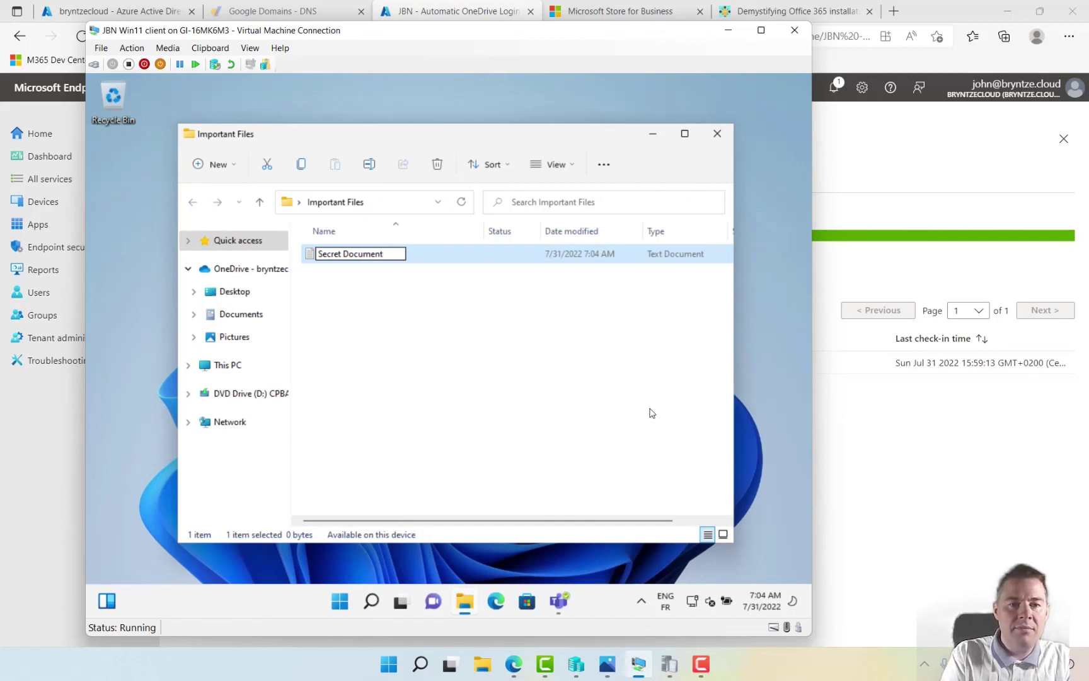
pyautogui.press('Return')
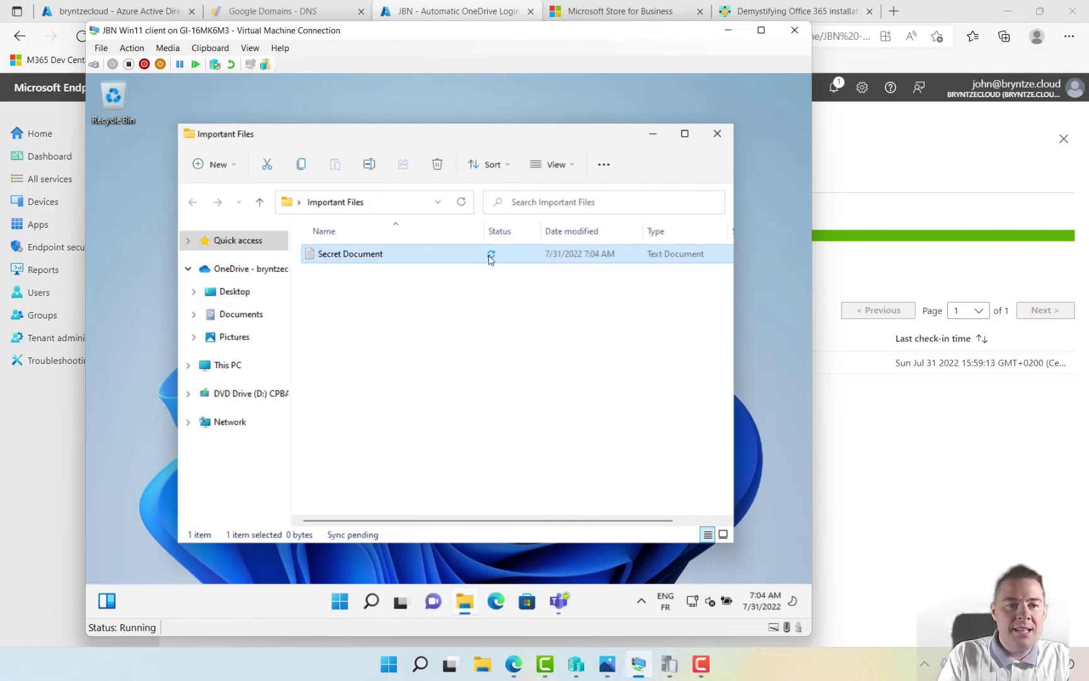
# - Examine the location in the properties of the Desktop folder under This PC, and return to the profile's device status in the browser
pyautogui.click(187, 365)
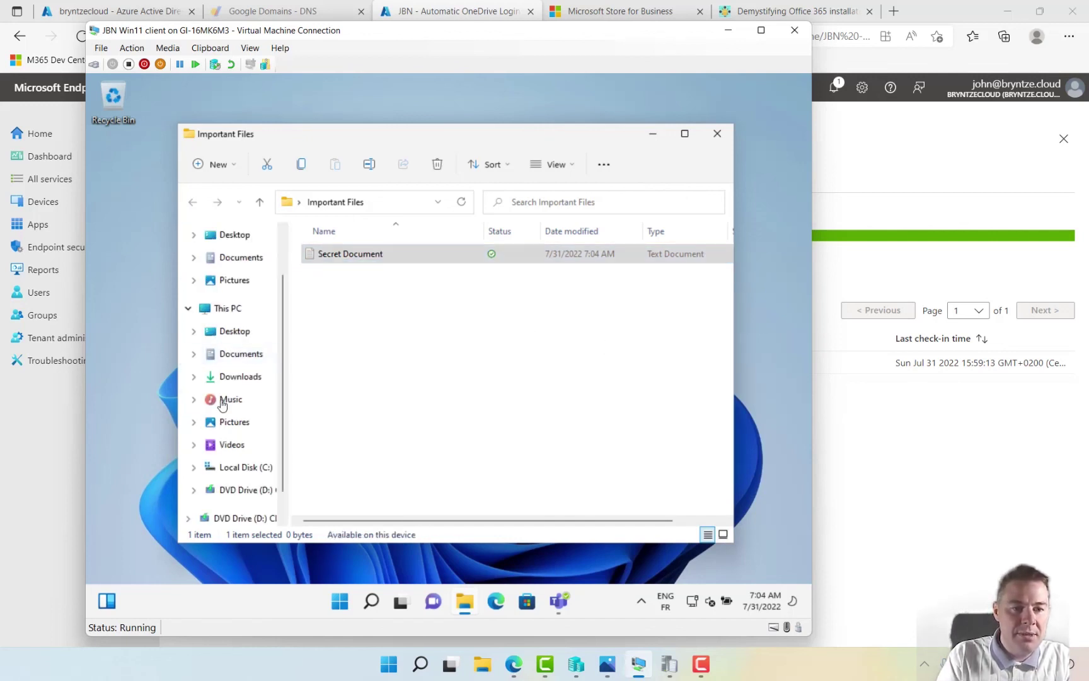
pyautogui.click(228, 333)
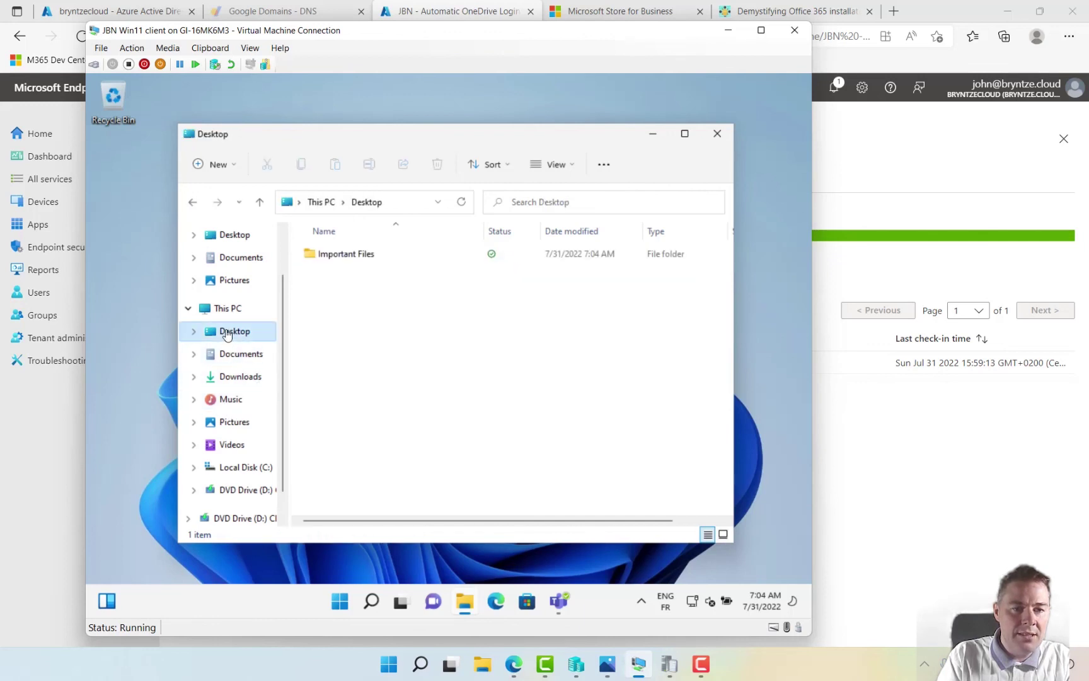
pyautogui.rightClick(228, 334)
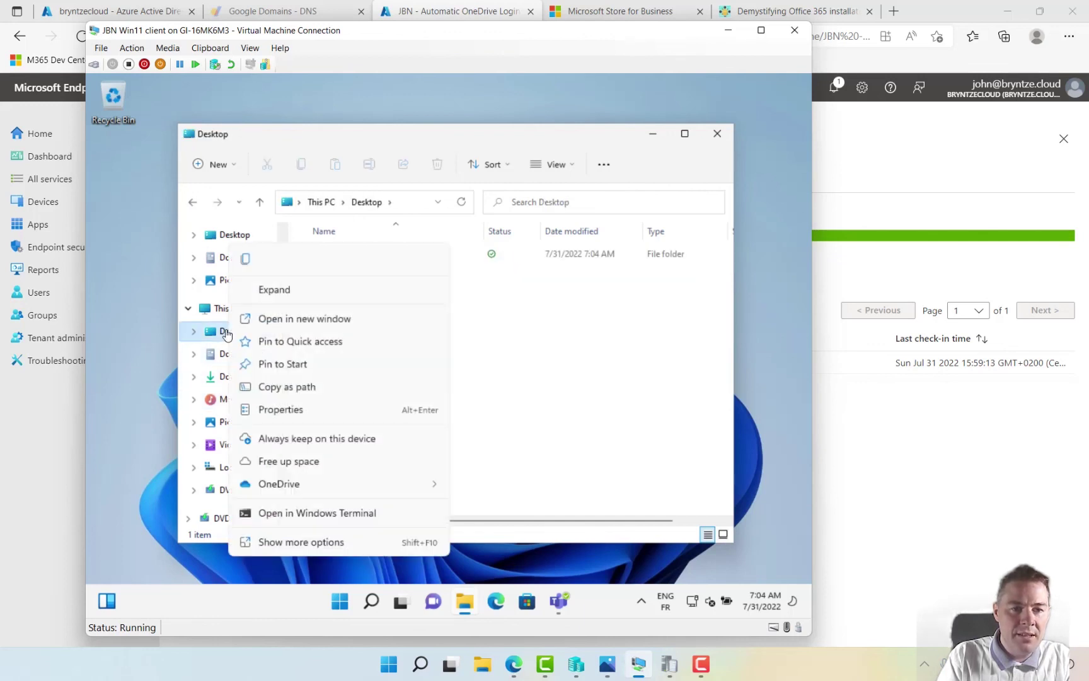
pyautogui.click(287, 410)
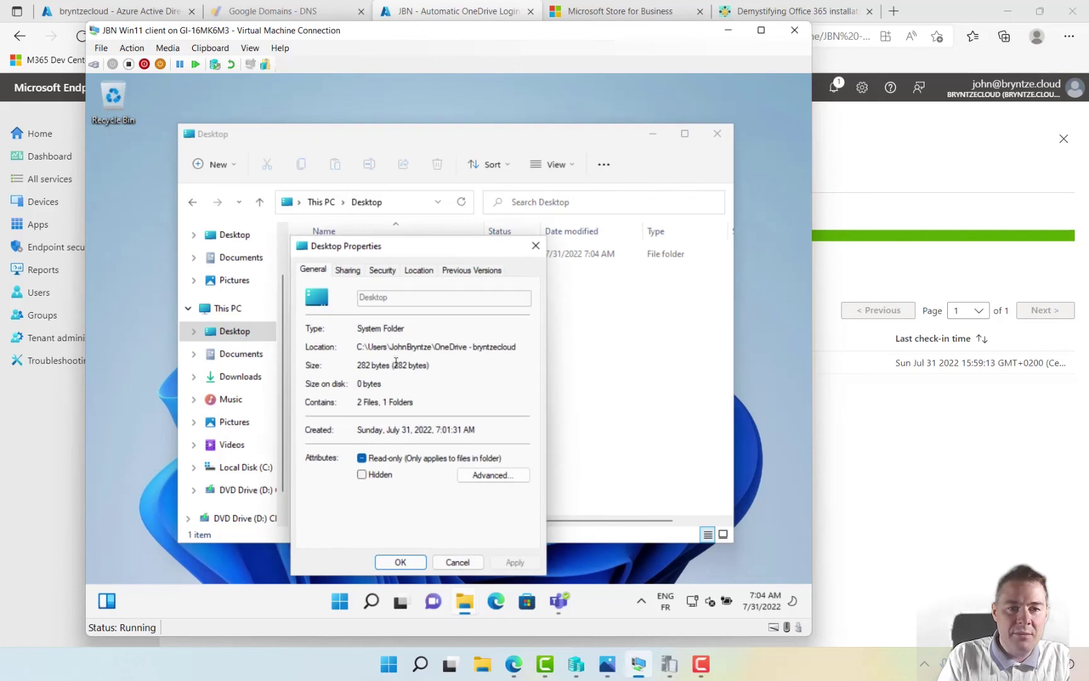
pyautogui.moveTo(367, 349); pyautogui.dragTo(530, 354)
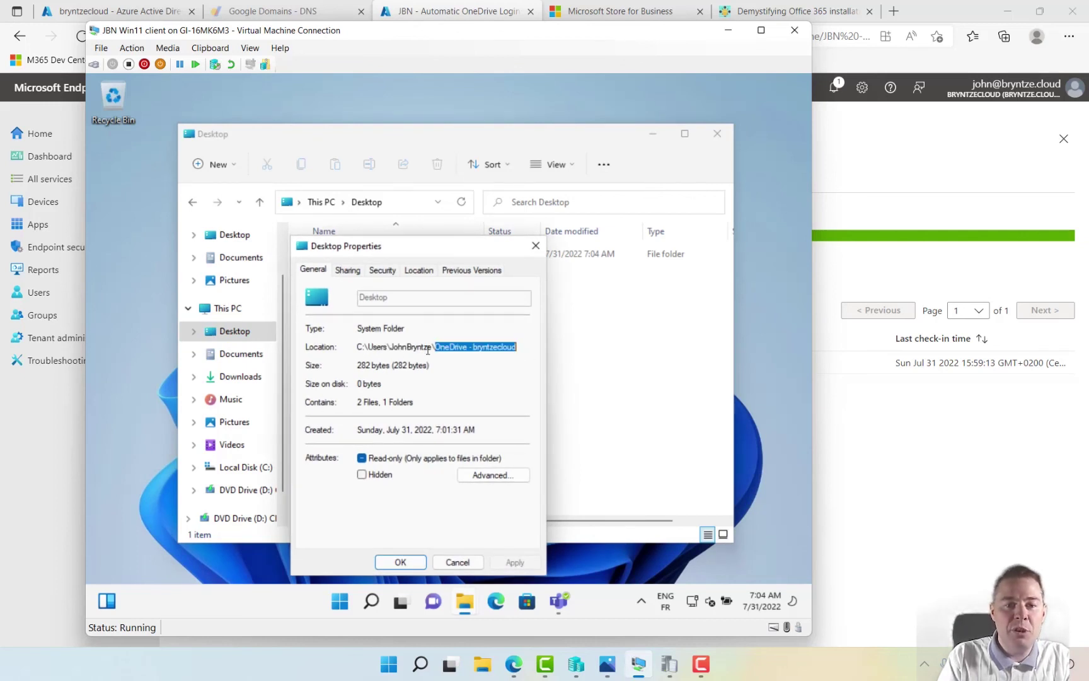
pyautogui.doubleClick(428, 346)
pyautogui.click(430, 346)
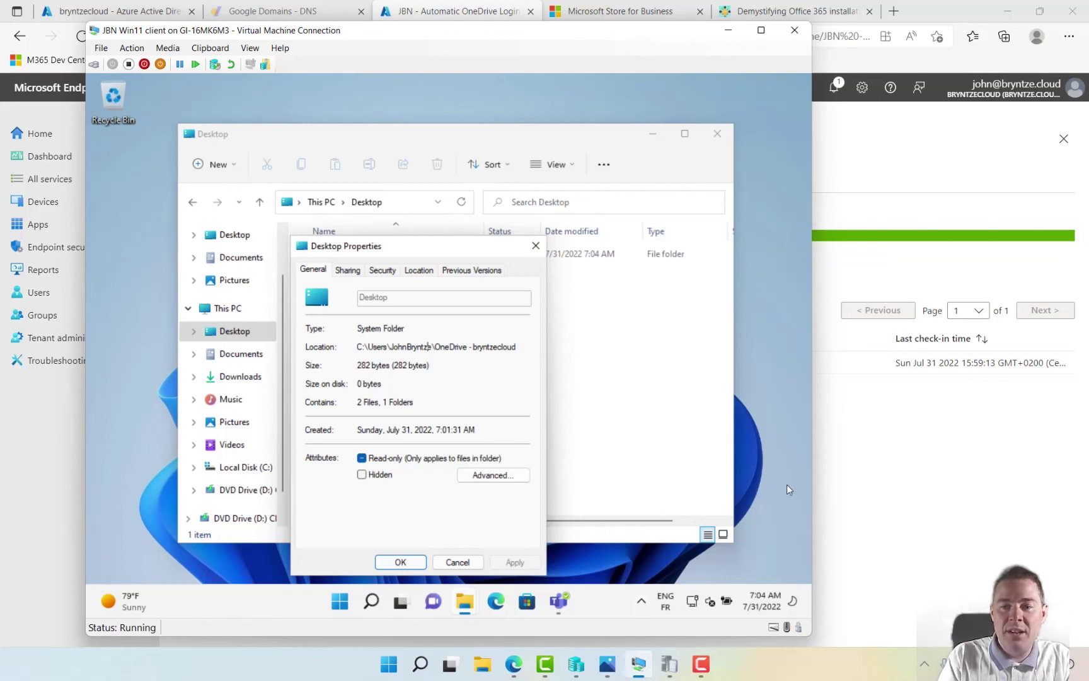
pyautogui.click(866, 435)
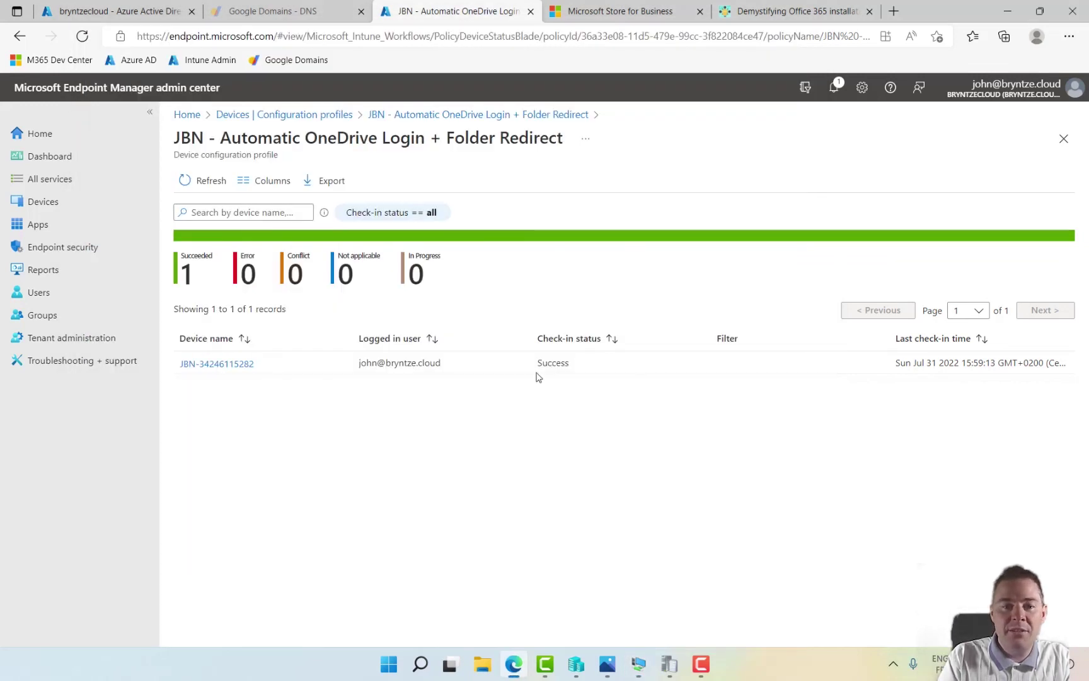